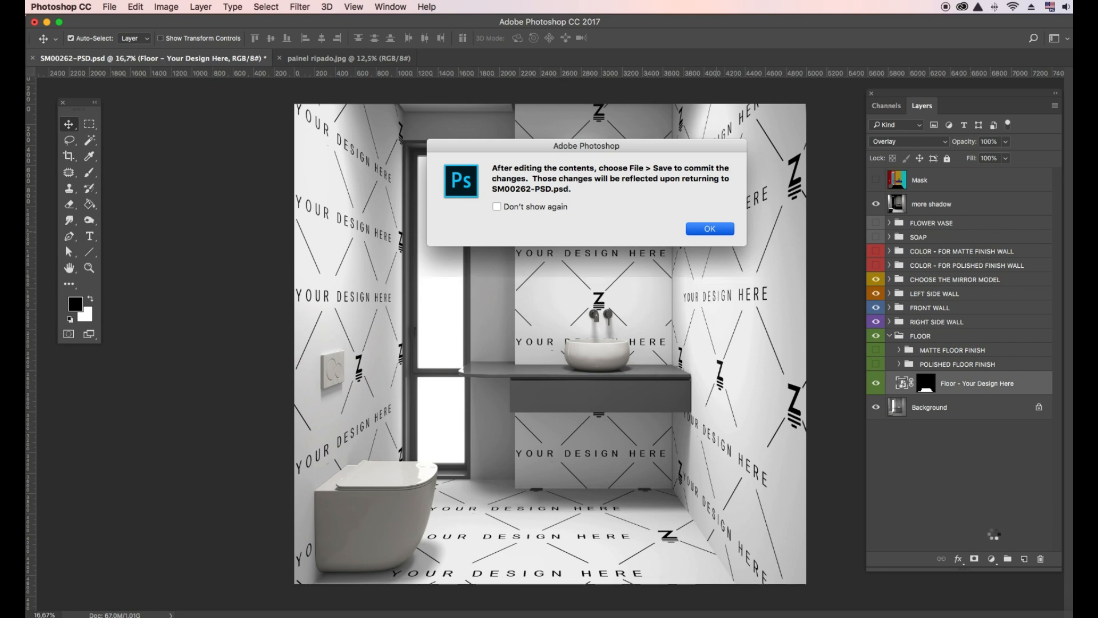
- Open the floor placeholder contents as Layer 1614.psb, dismissing the save reminder
key(Return)
click(995, 562)
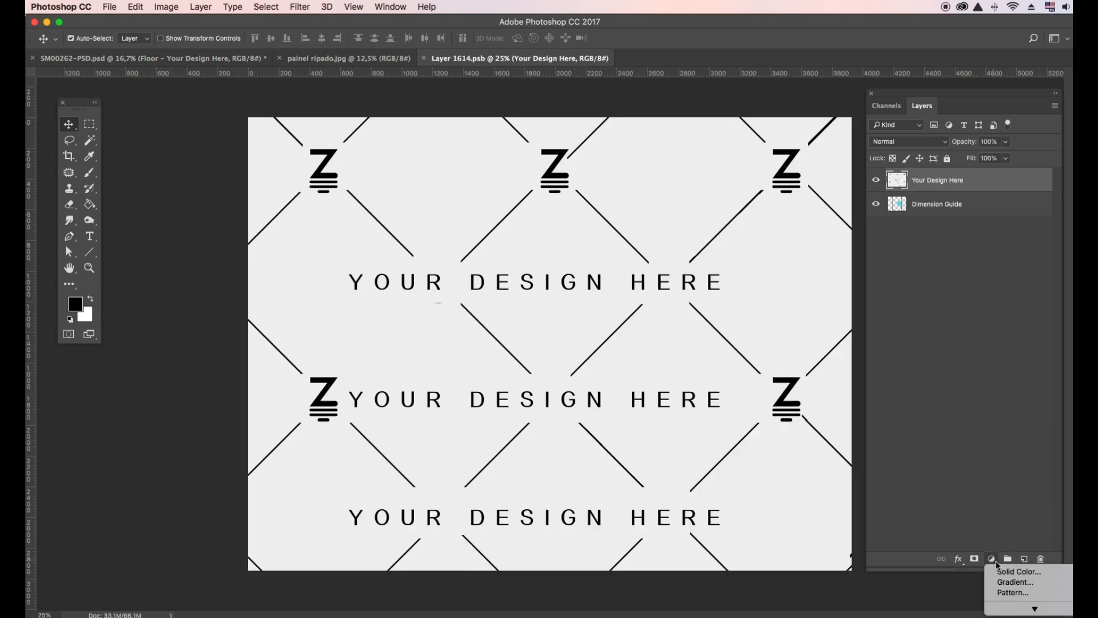
- Add a white marble Pattern Fill at 67% scale to Layer 1614.psb and shift it left
click(1007, 591)
click(863, 408)
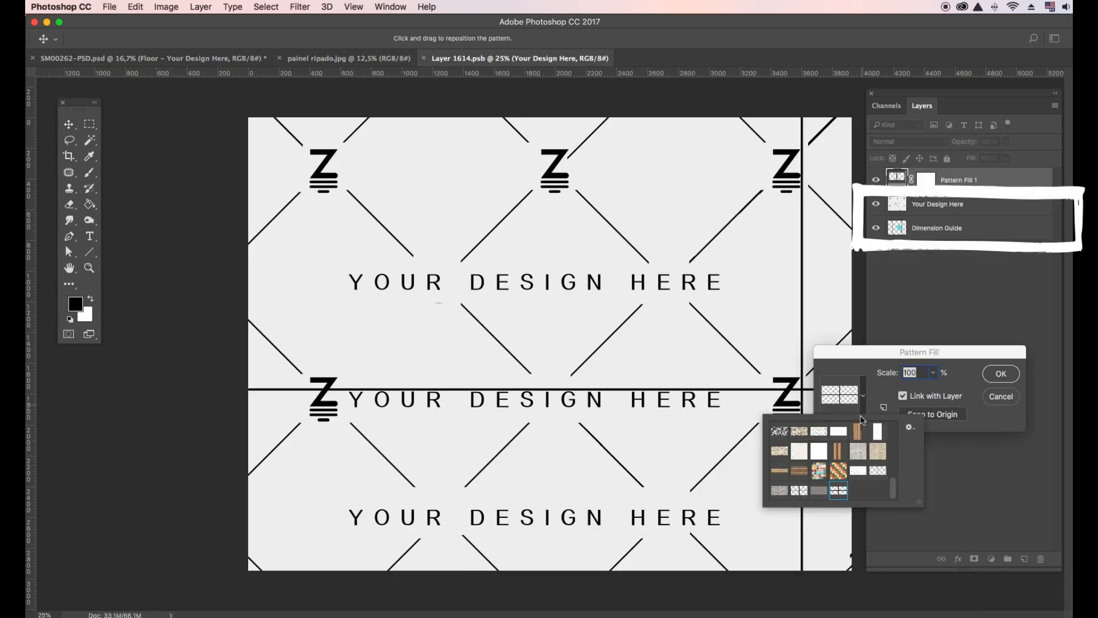
click(860, 472)
click(921, 373)
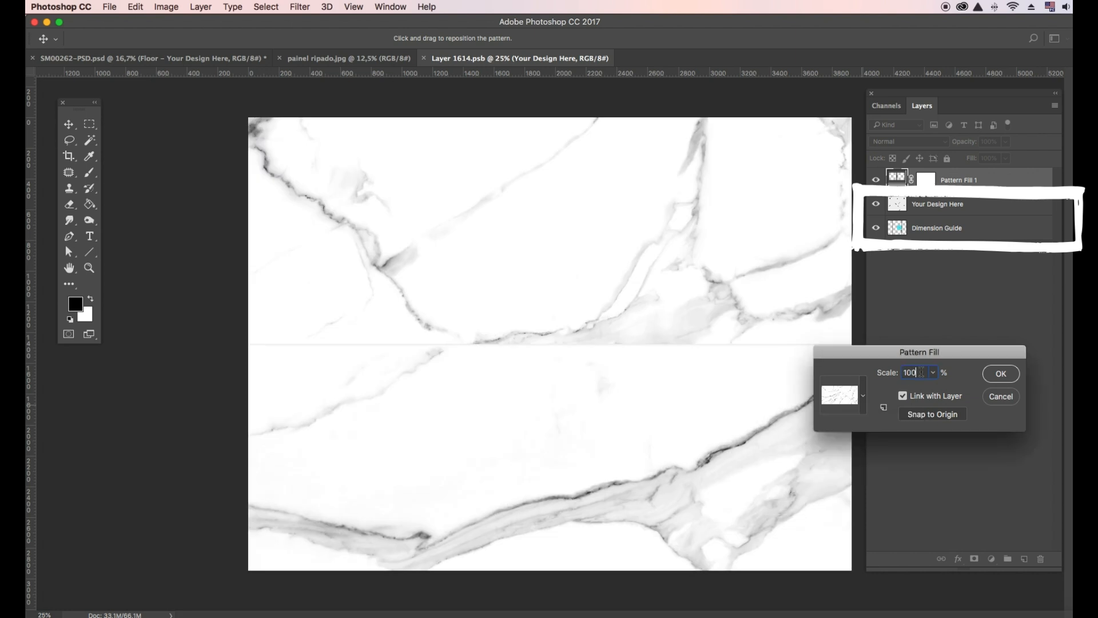
click(933, 373)
drag(932, 389, 931, 391)
click(987, 375)
mouse_move(736, 405)
mouse_down()
mouse_move(612, 419)
mouse_move(608, 386)
mouse_move(603, 399)
mouse_up()
- Save Layer 1614.psb and return to SM00262-PSD.psd, whose floor now shows marble
click(114, 6)
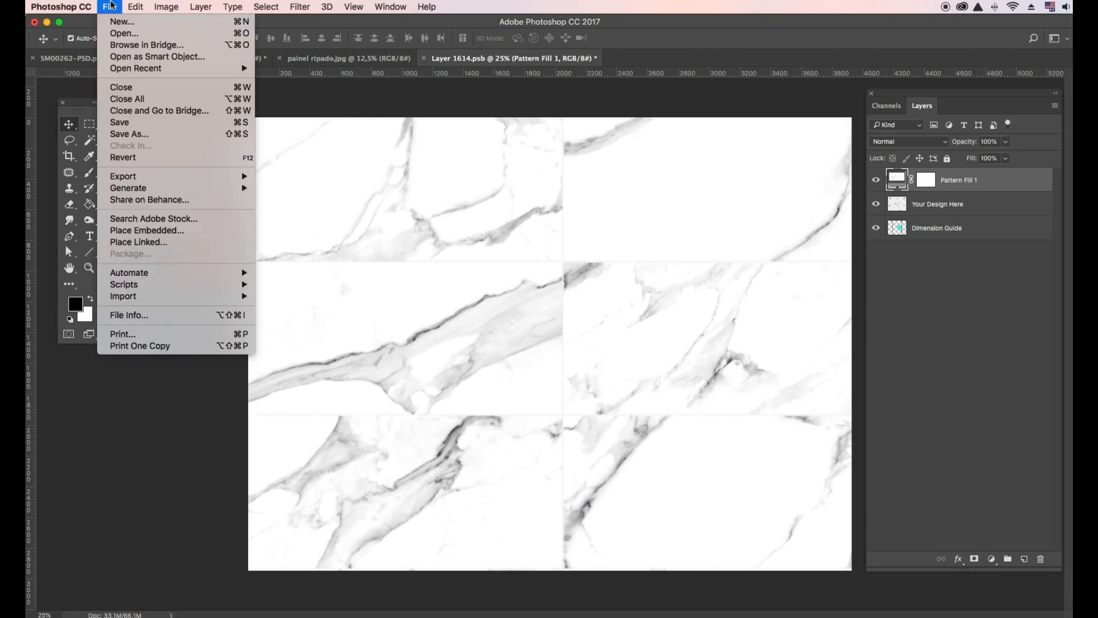
click(137, 125)
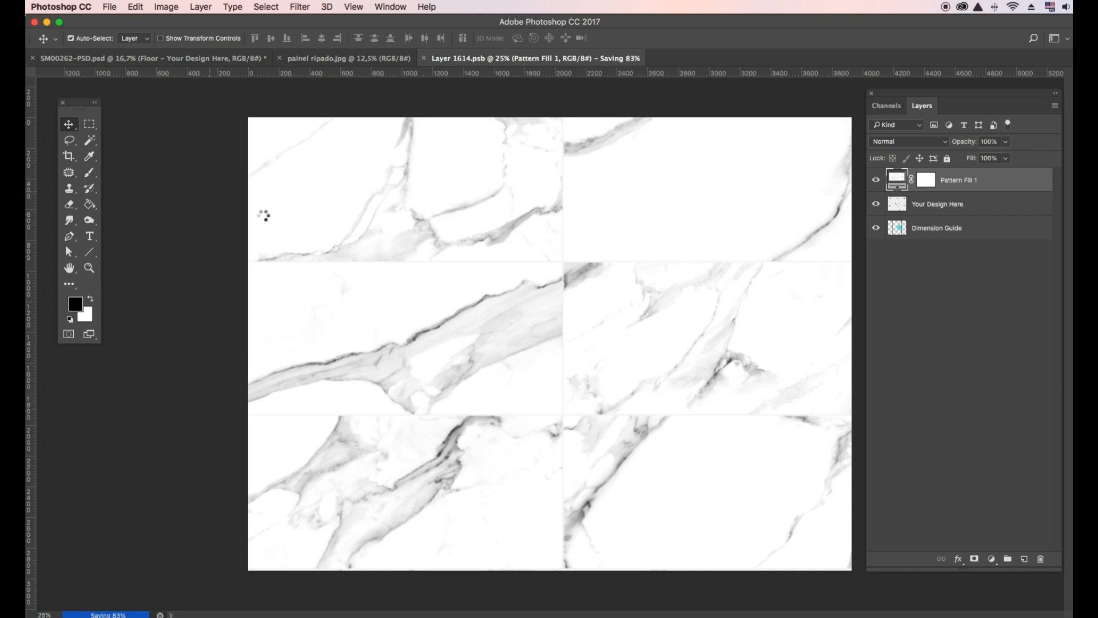
click(141, 61)
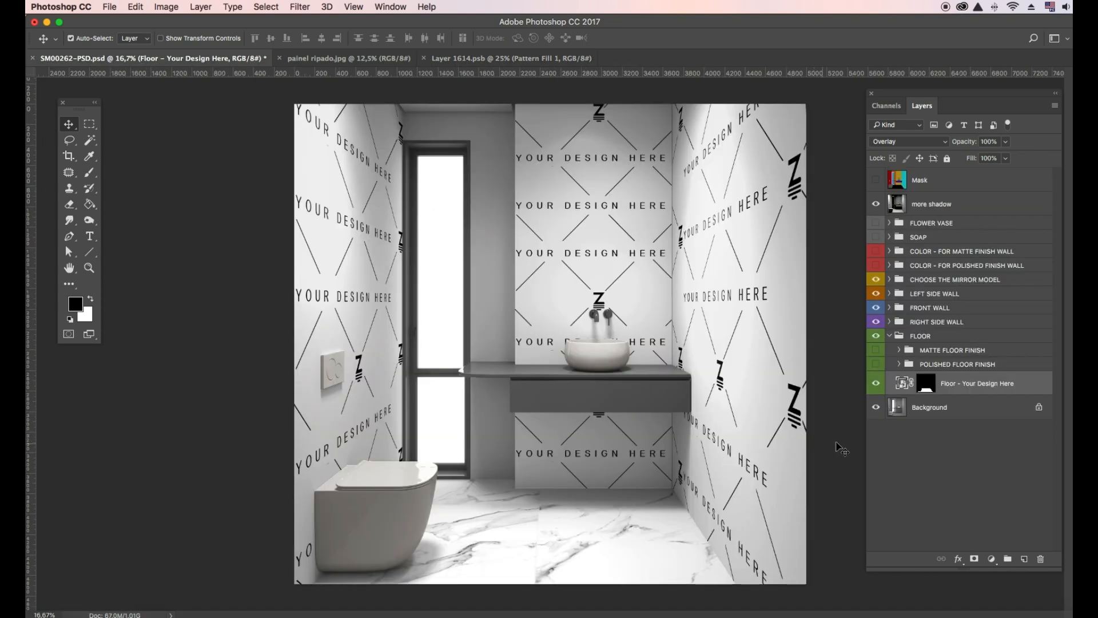
- Enable POLISHED FLOOR FINISH and set Polished floor Effect to Hard Light at 11% opacity
click(876, 365)
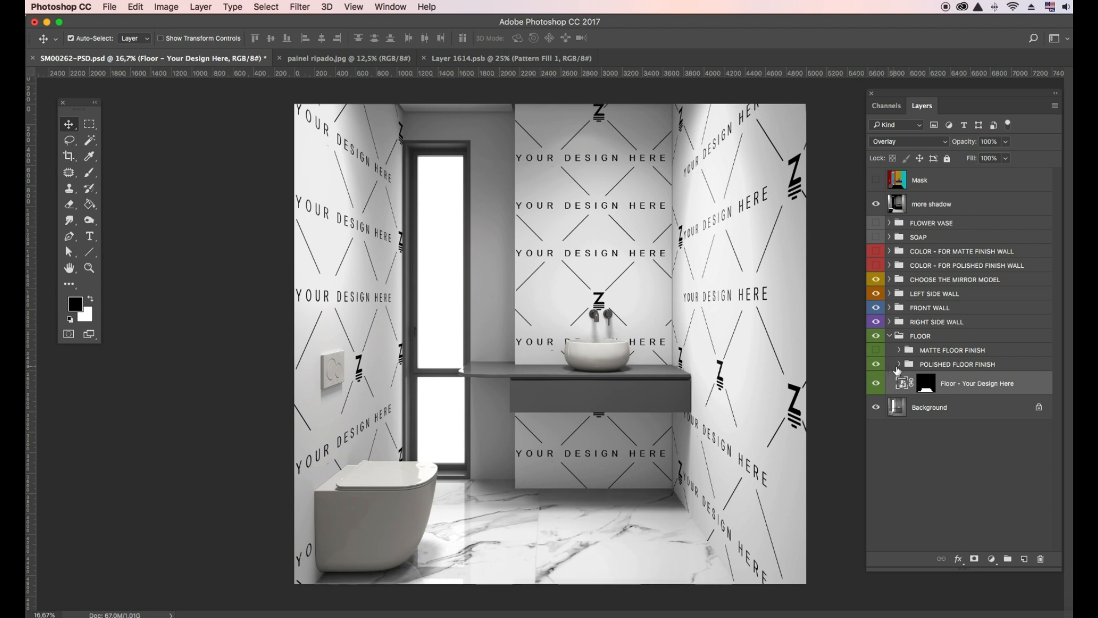
click(899, 365)
click(913, 388)
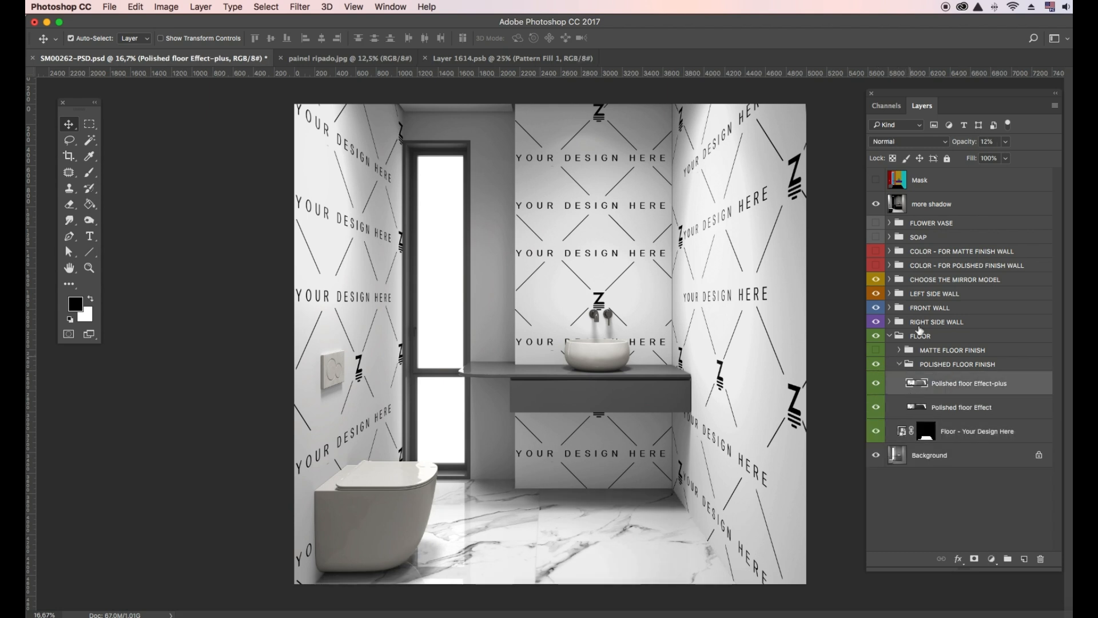
click(1006, 159)
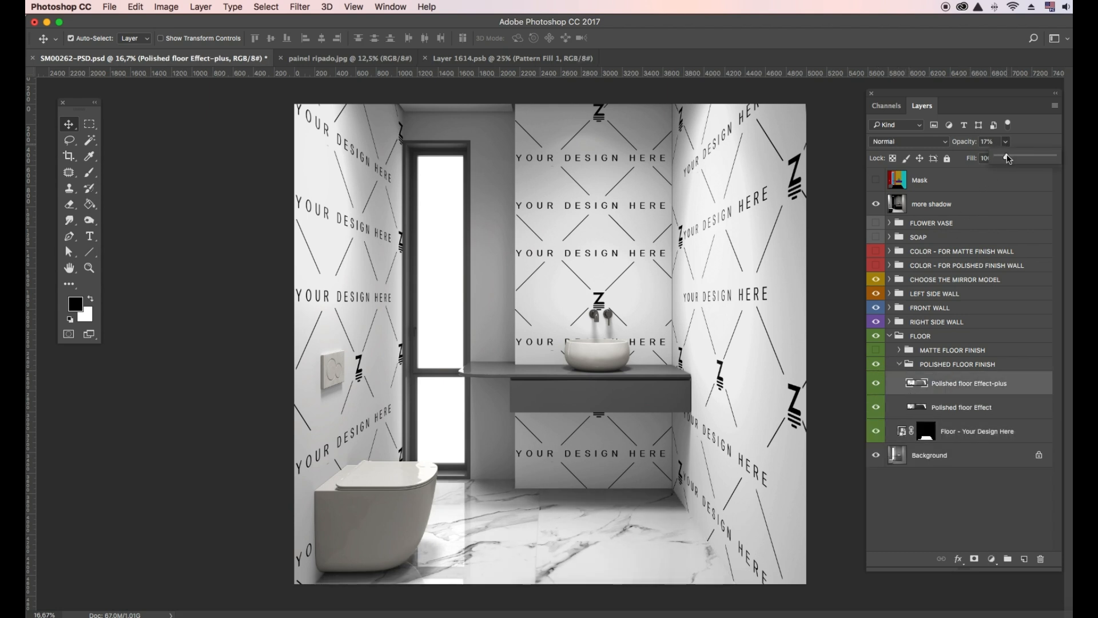
click(931, 406)
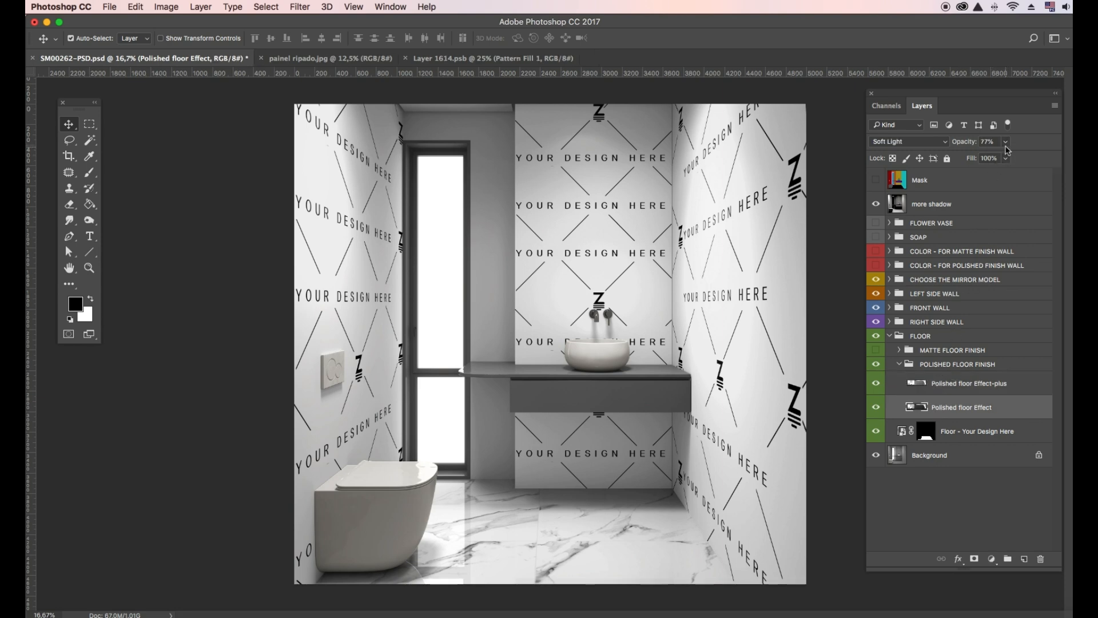
drag(1007, 143, 967, 164)
click(910, 141)
click(919, 149)
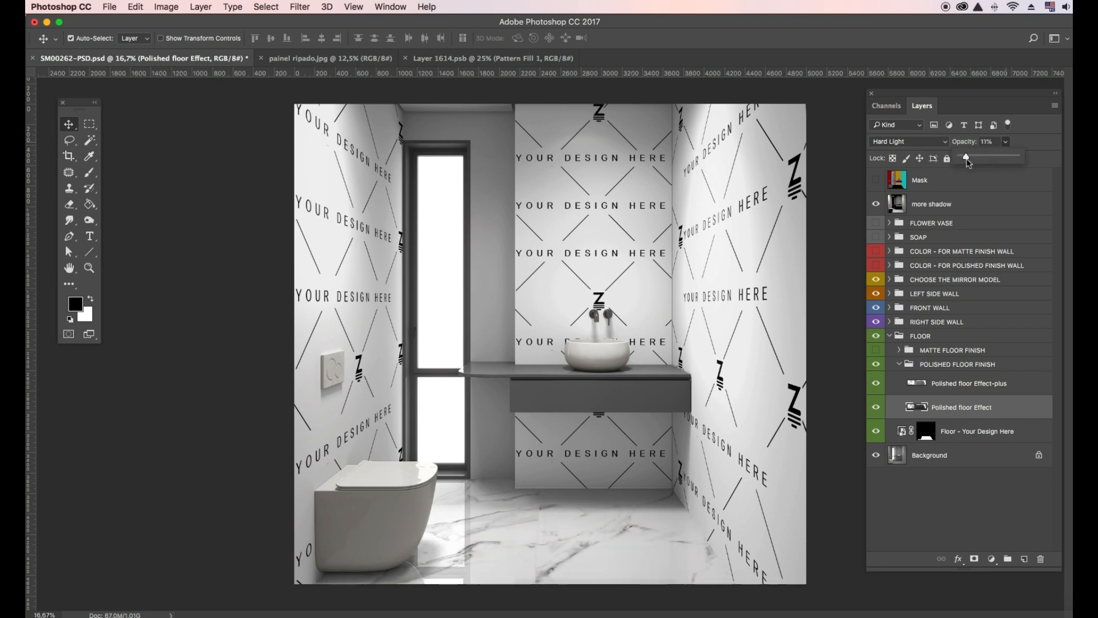
- Collapse the floor groups and open the LEFT SIDE WALL design contents for editing
click(904, 369)
click(899, 364)
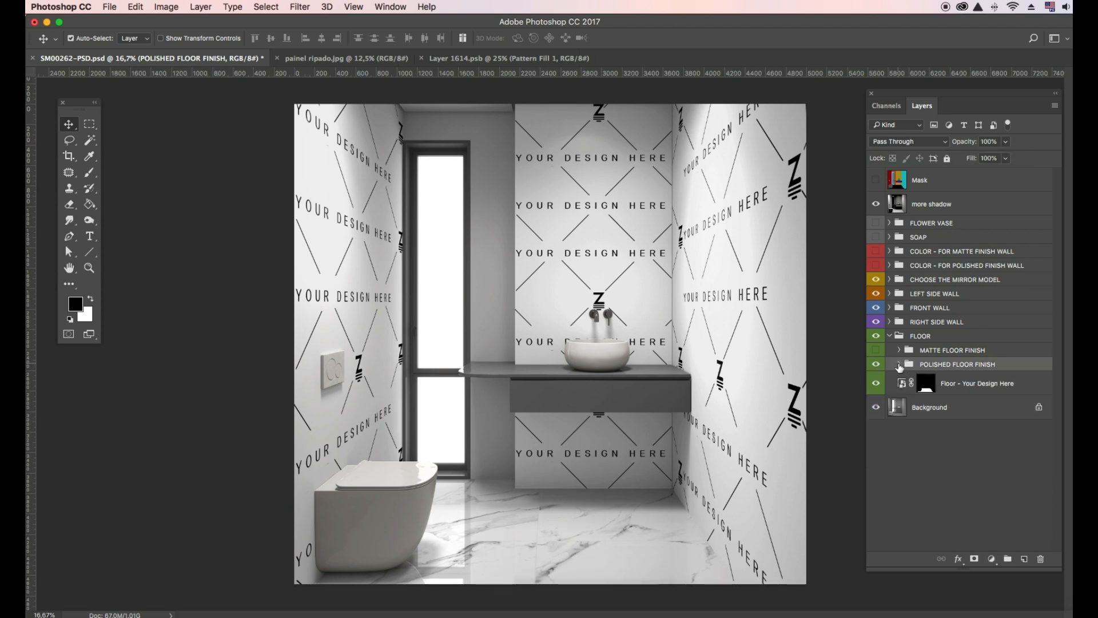
click(893, 336)
click(890, 336)
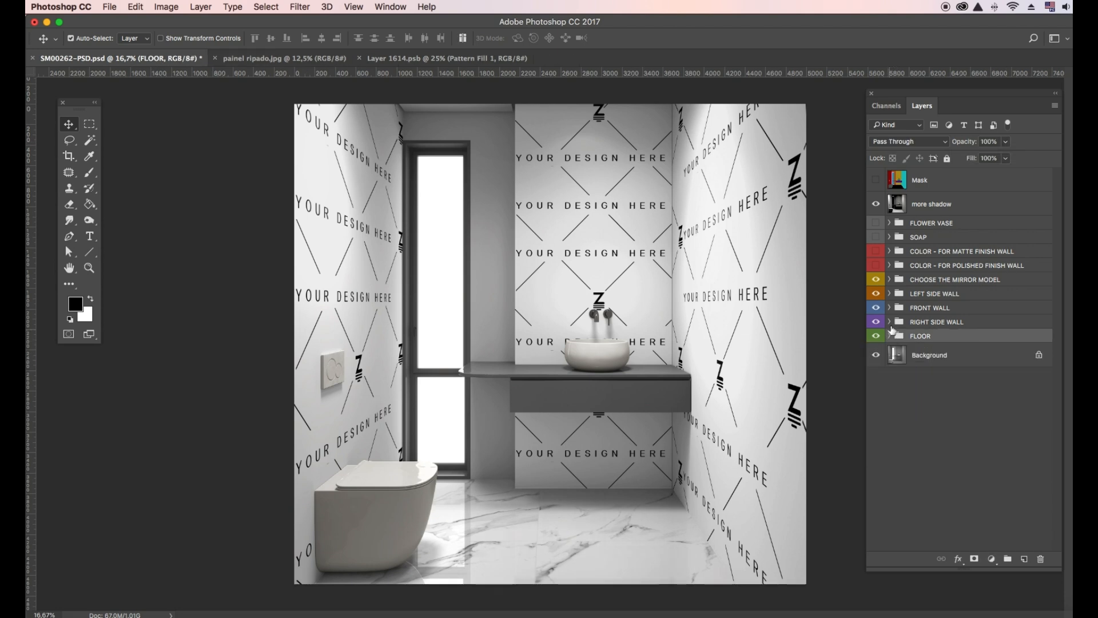
click(890, 293)
double_click(902, 326)
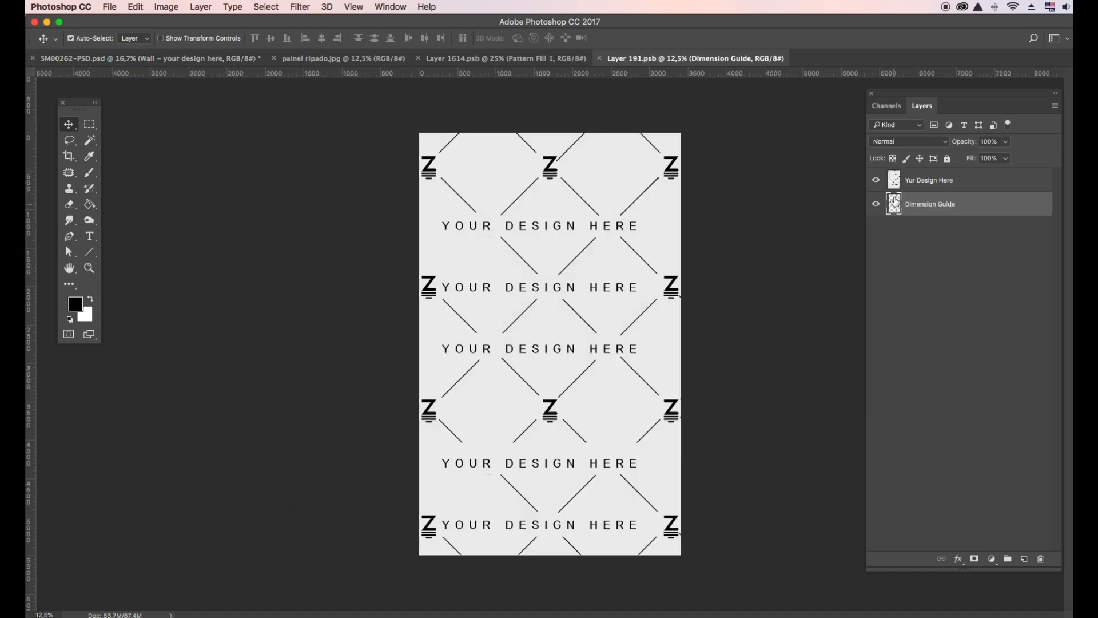
- Cover the Yur Design Here layer with white marble pattern at 67%, shifted up and left
click(900, 181)
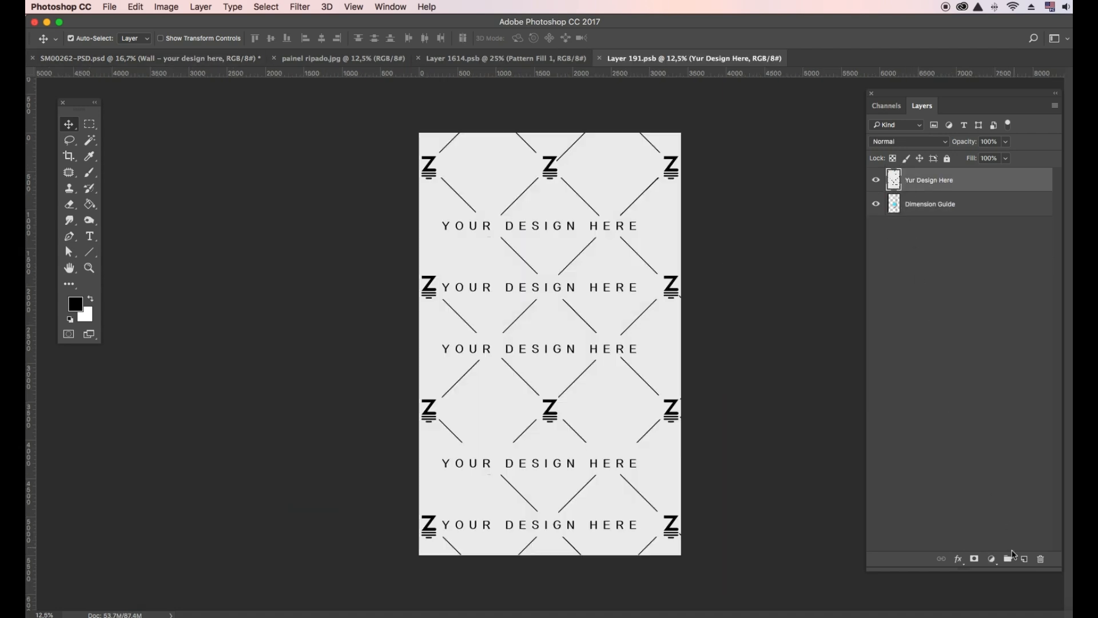
click(992, 559)
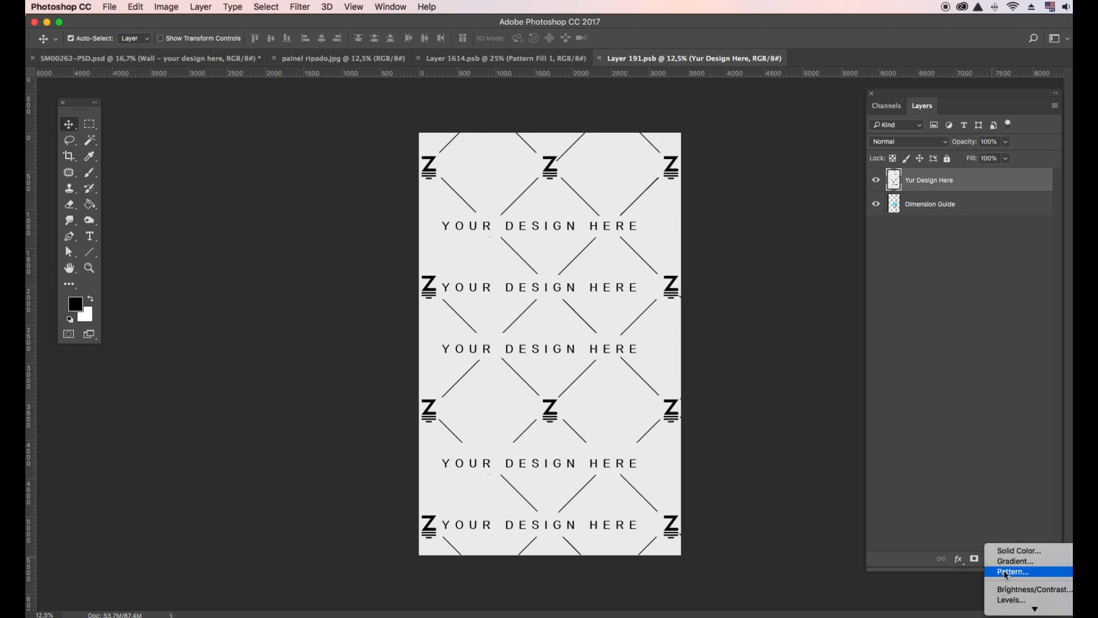
click(1007, 572)
click(865, 404)
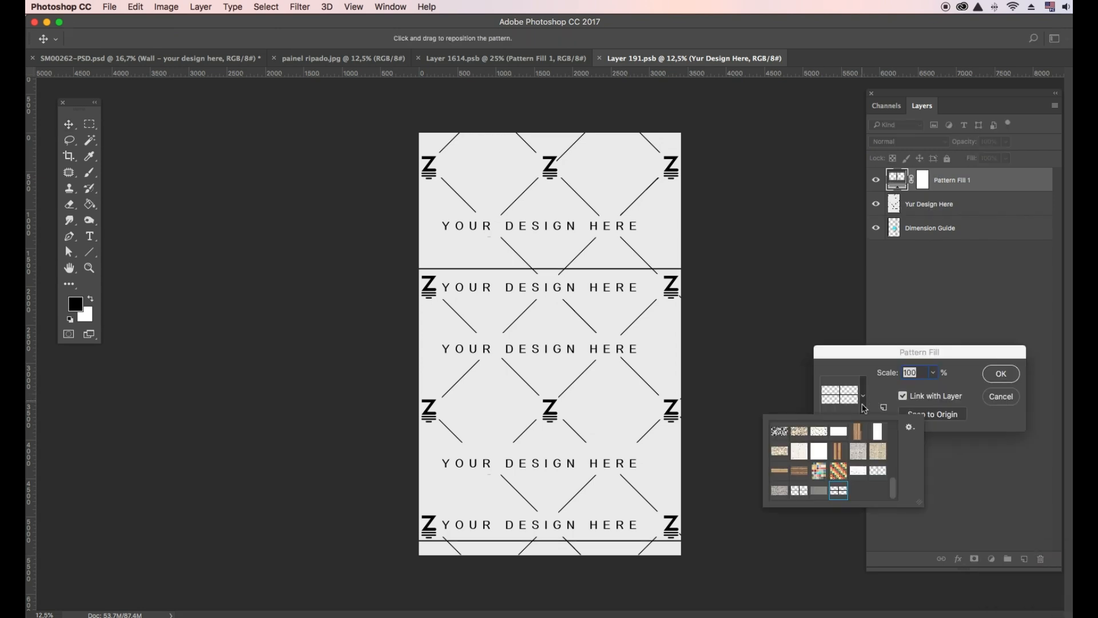
click(865, 469)
click(938, 375)
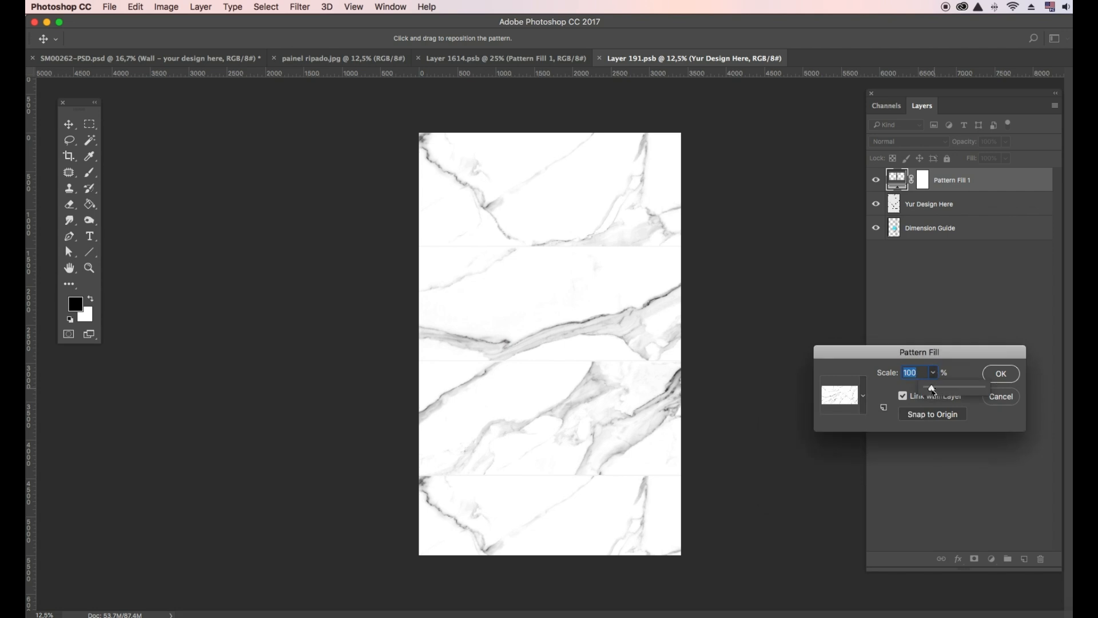
click(1001, 380)
drag(632, 463, 439, 430)
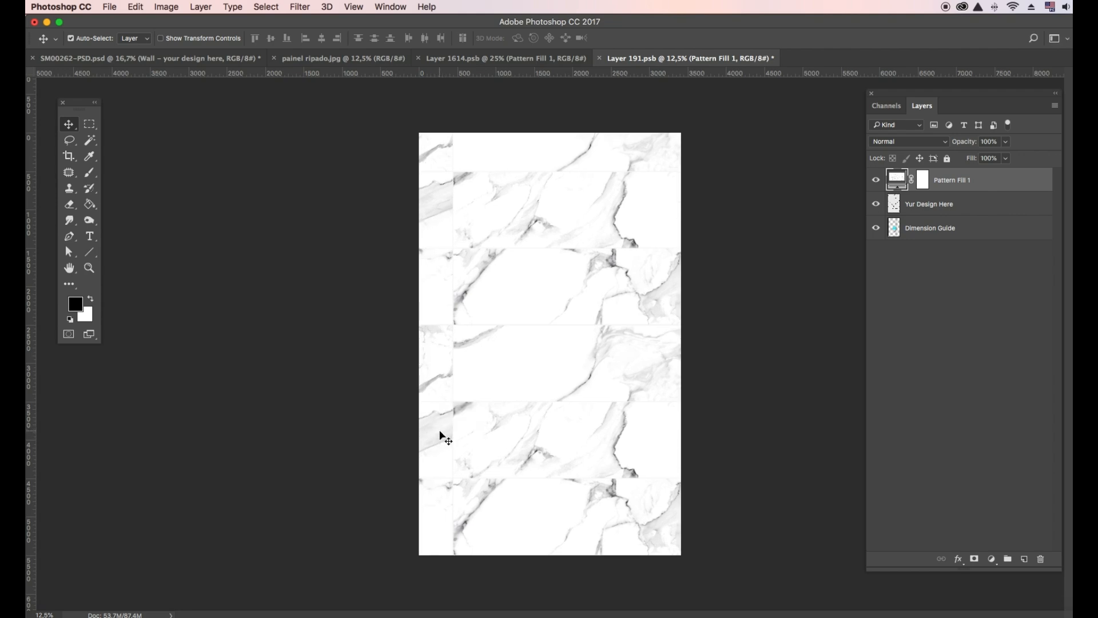
- Save Layer 191.psb and switch back to the SM00262-PSD.psd mockup
click(114, 7)
click(142, 122)
click(161, 60)
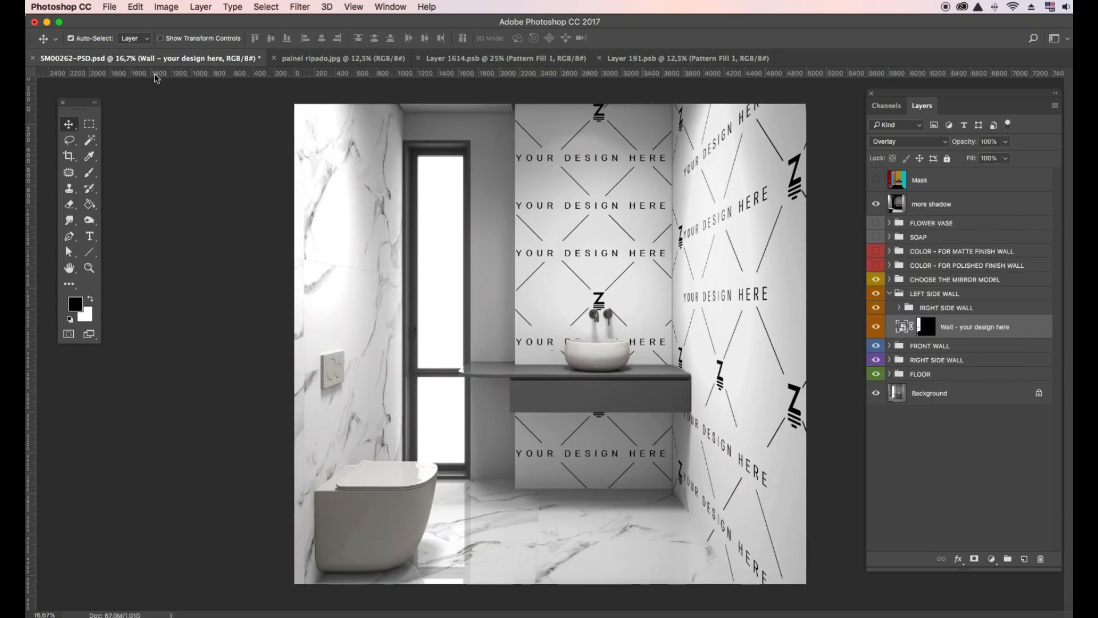
- Give the left marble wall the Polished Wall Effect, leaving matte and satin effects off
click(899, 308)
click(876, 327)
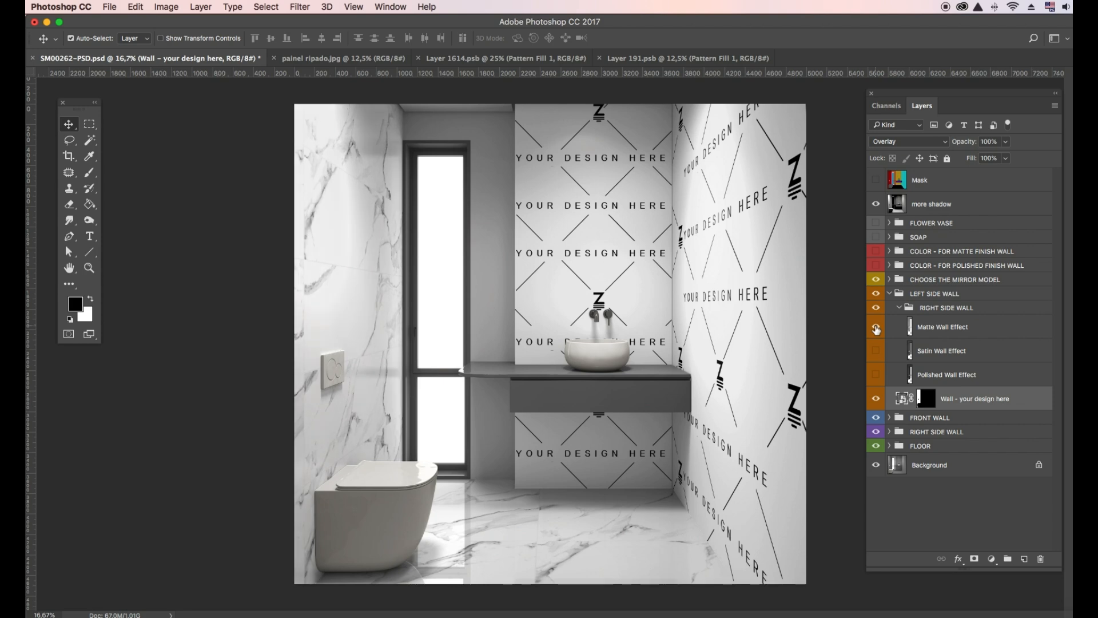
click(876, 350)
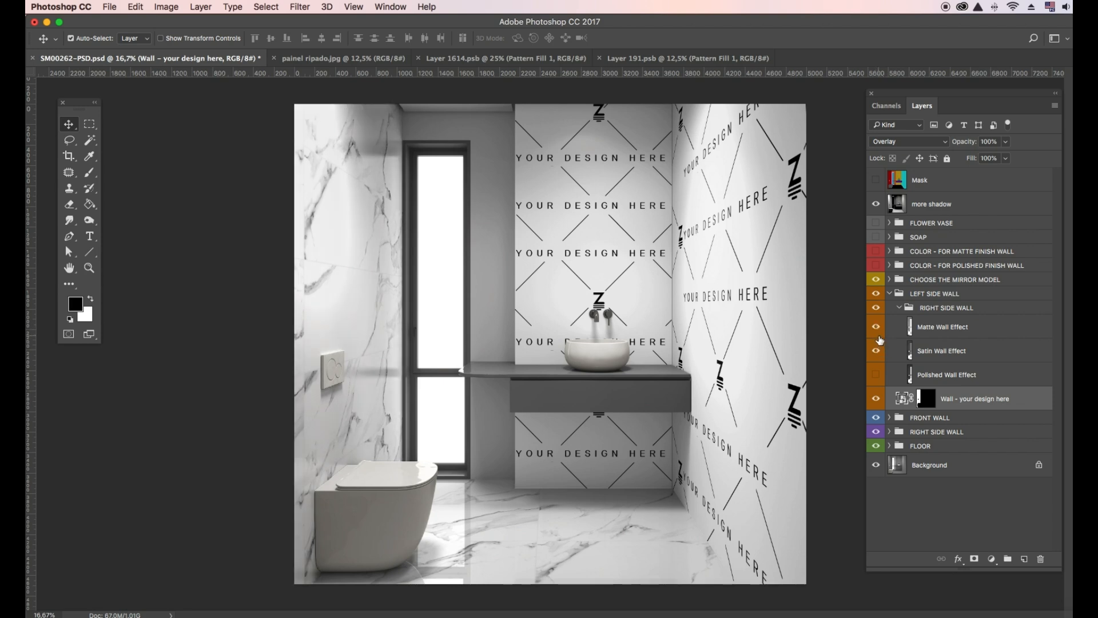
click(880, 350)
click(879, 375)
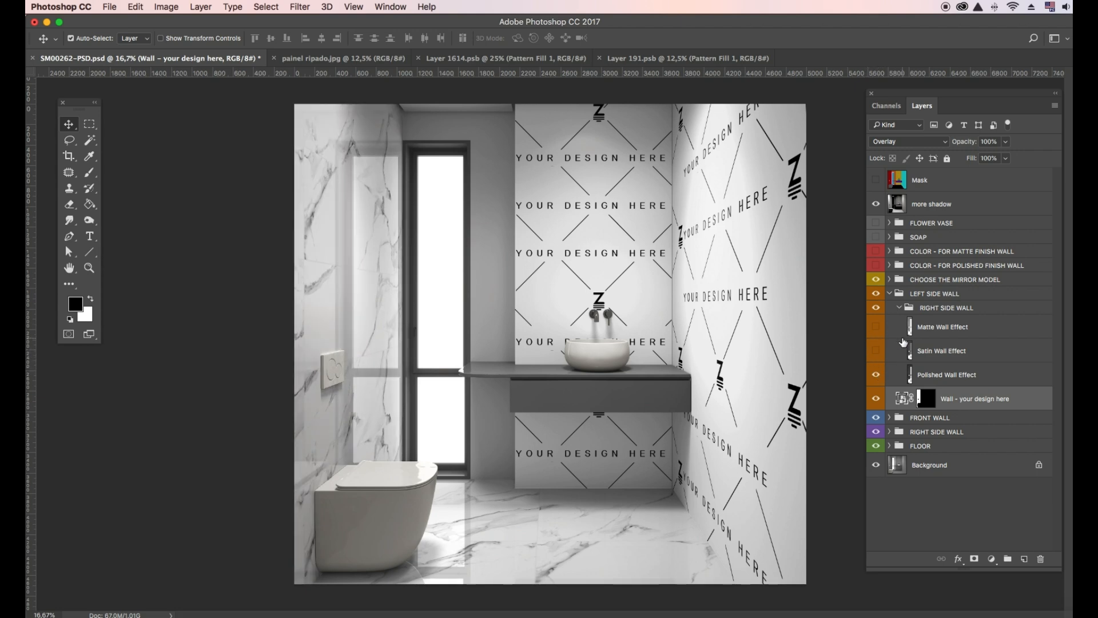
- Collapse the RIGHT SIDE WALL and LEFT SIDE WALL groups and check the front wall pattern
click(900, 308)
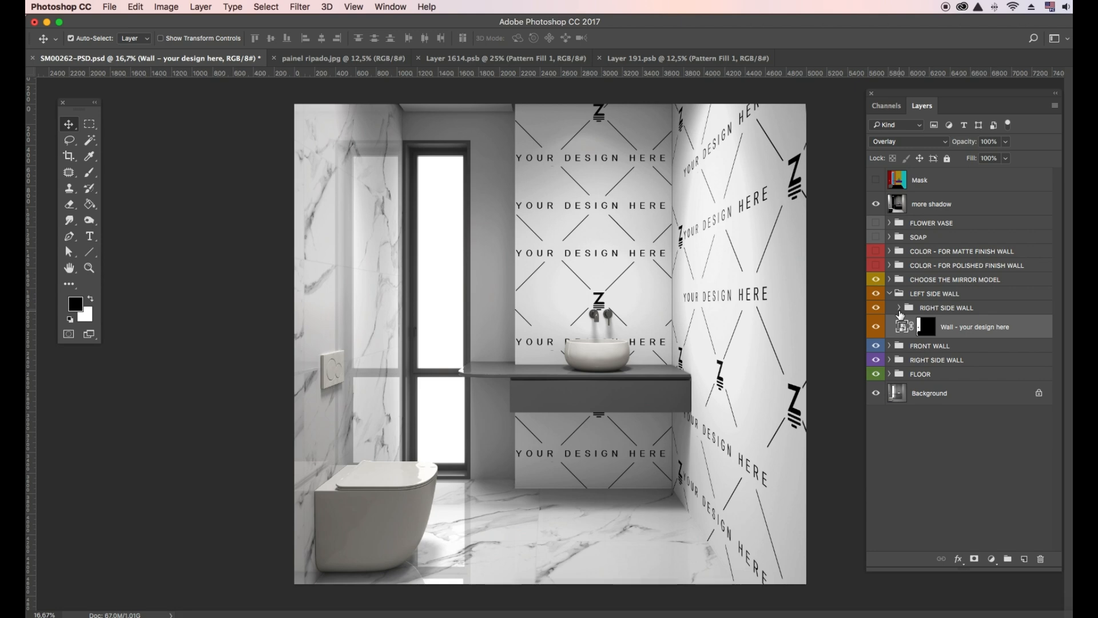
click(893, 296)
click(891, 294)
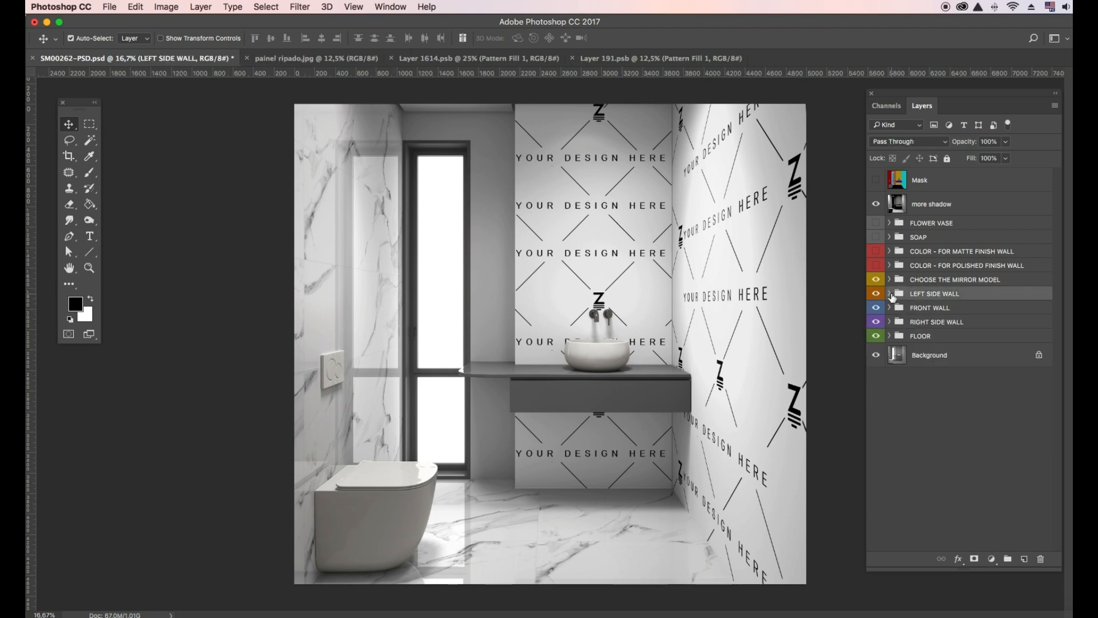
click(877, 309)
click(877, 309)
- Paste the painel ripado image into the front wall design, nudged slightly left
click(890, 307)
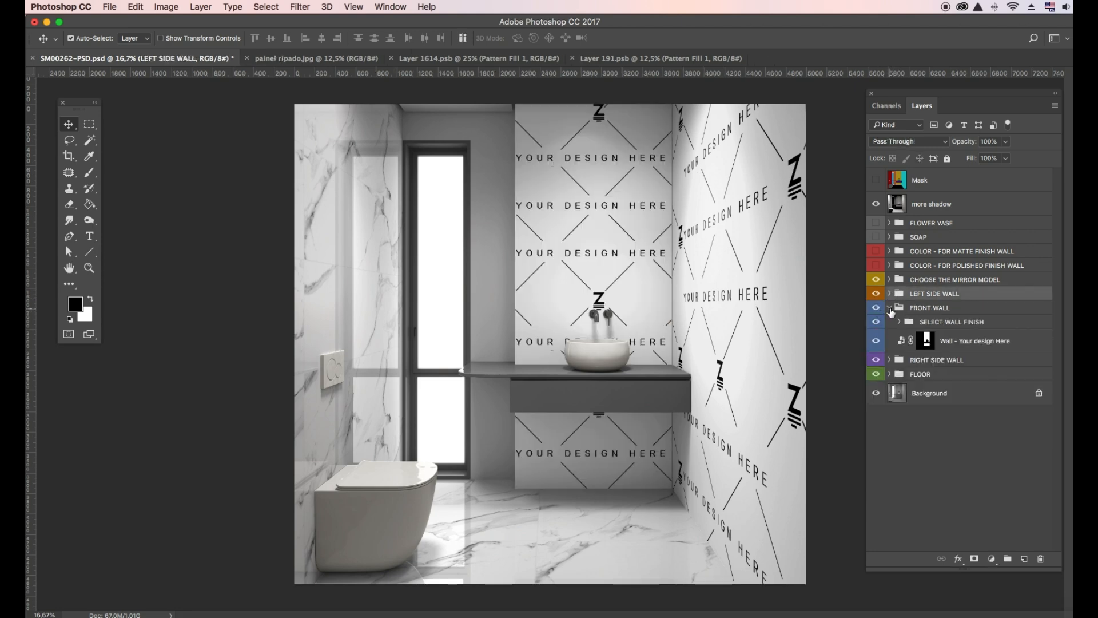
double_click(900, 341)
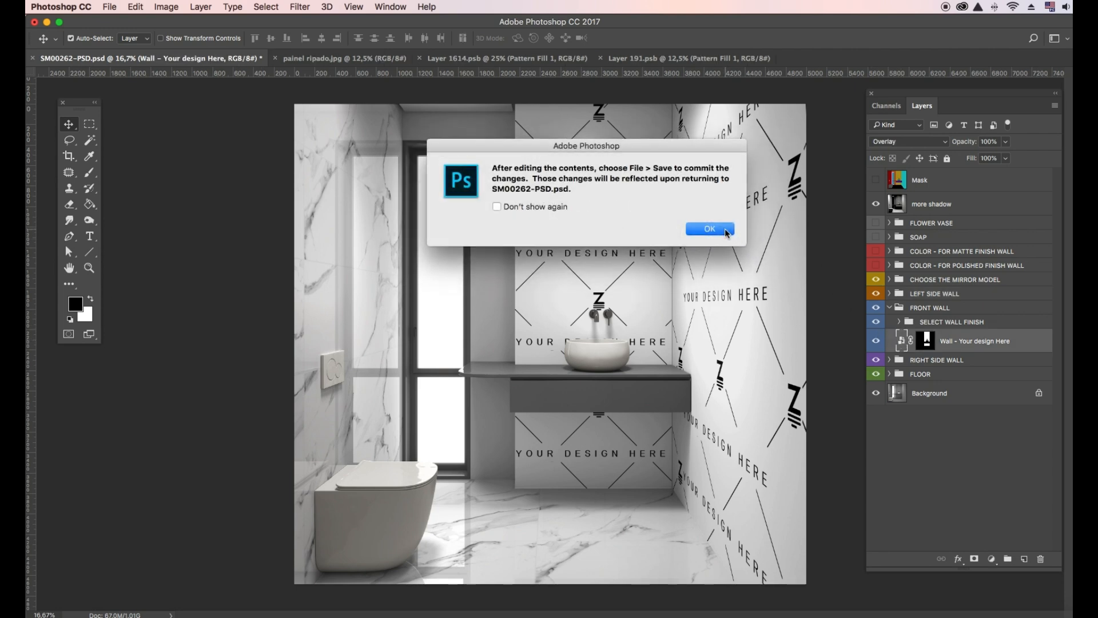
click(710, 229)
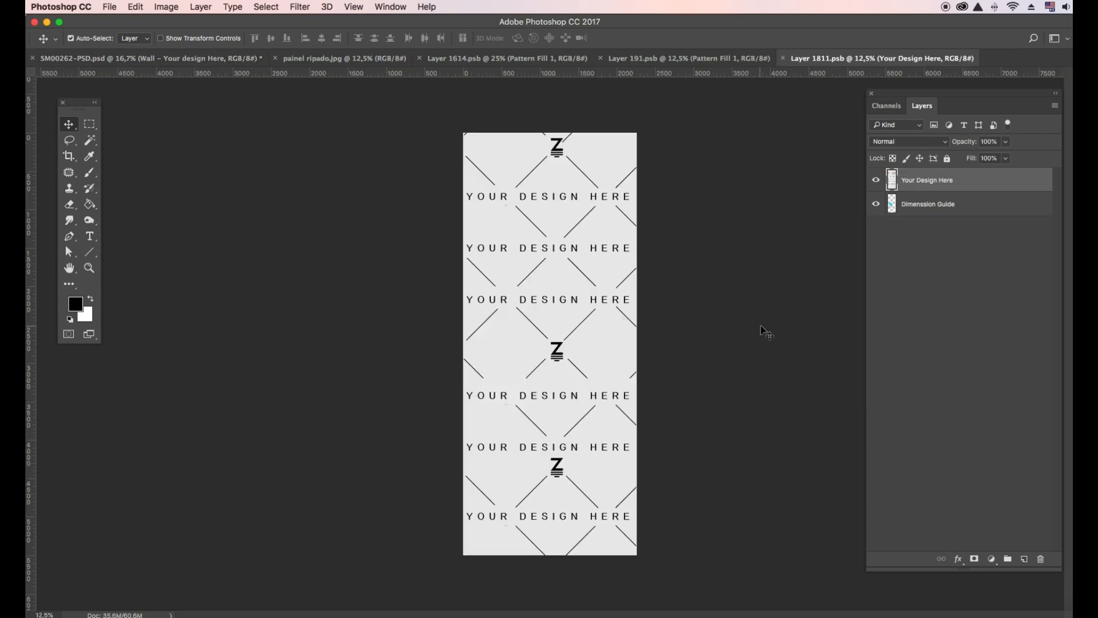
click(344, 57)
key(super+a)
key(super+c)
click(881, 57)
key(super+v)
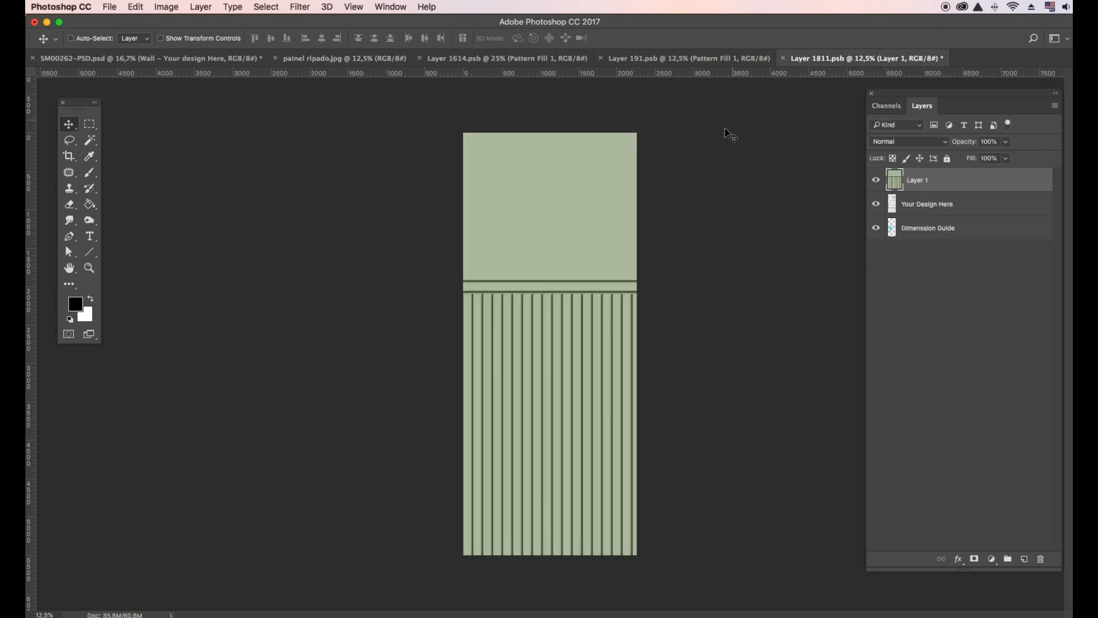
key(super+t)
drag(534, 273, 522, 269)
key(Return)
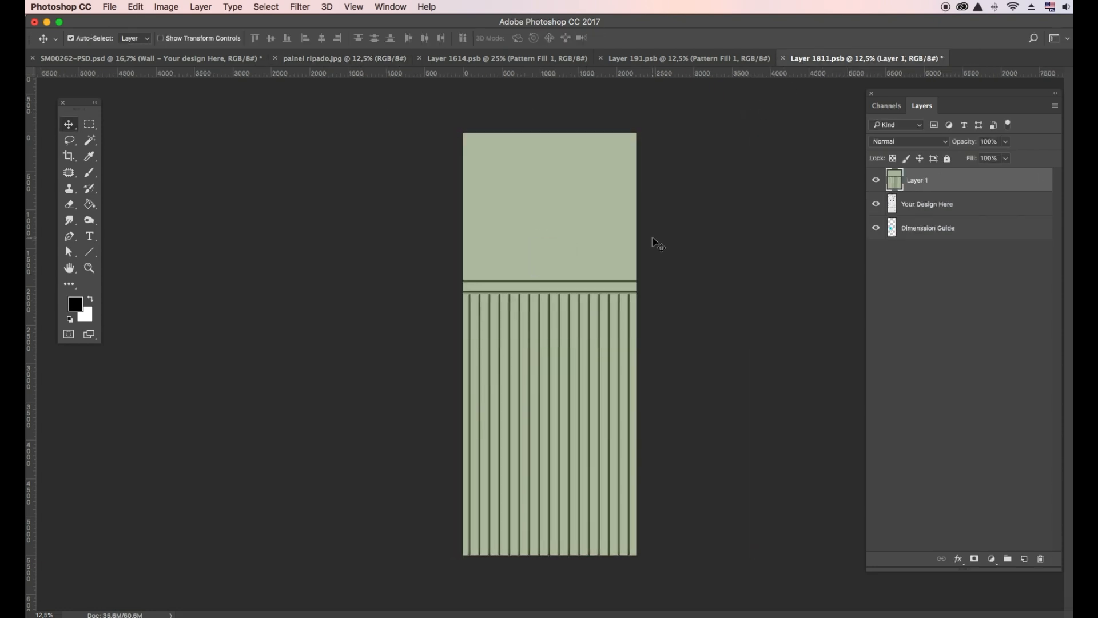
- Save the front wall design and return to the bathroom mockup
click(109, 7)
click(137, 118)
click(146, 57)
- Turn on the front wall's Matte and Stin Wall Effect layers
click(899, 321)
click(876, 341)
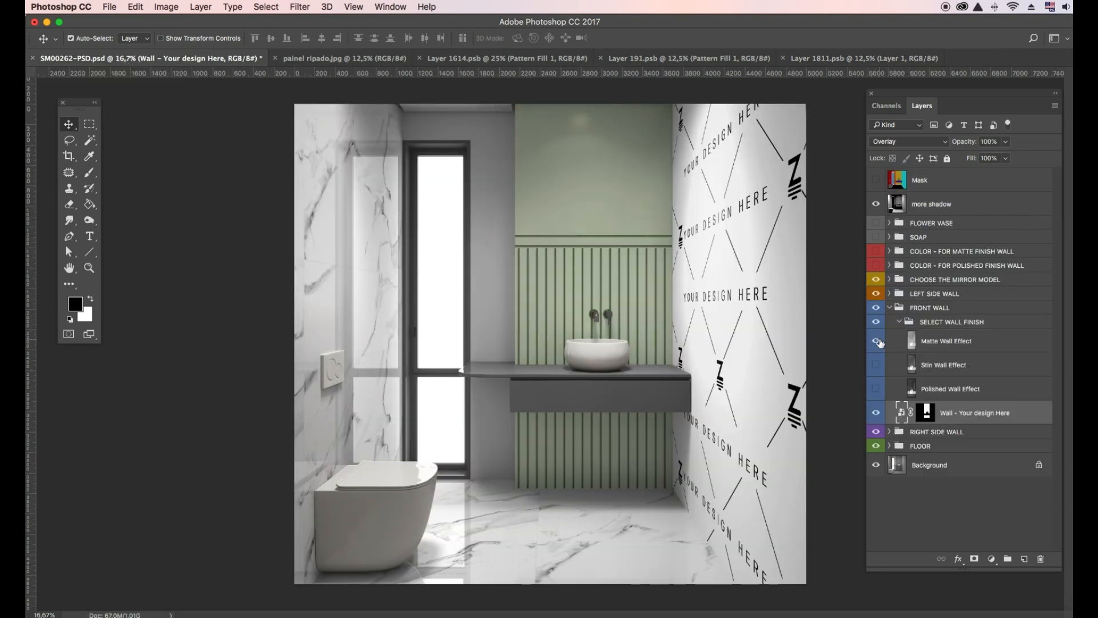
click(879, 364)
click(879, 345)
click(880, 345)
click(911, 342)
click(1006, 142)
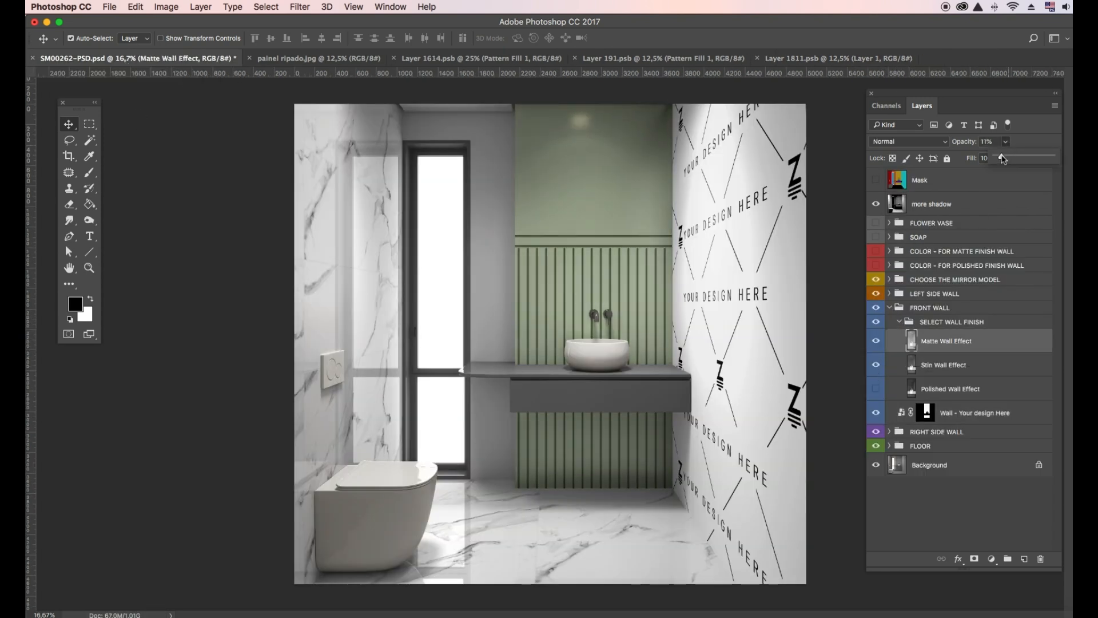
click(947, 364)
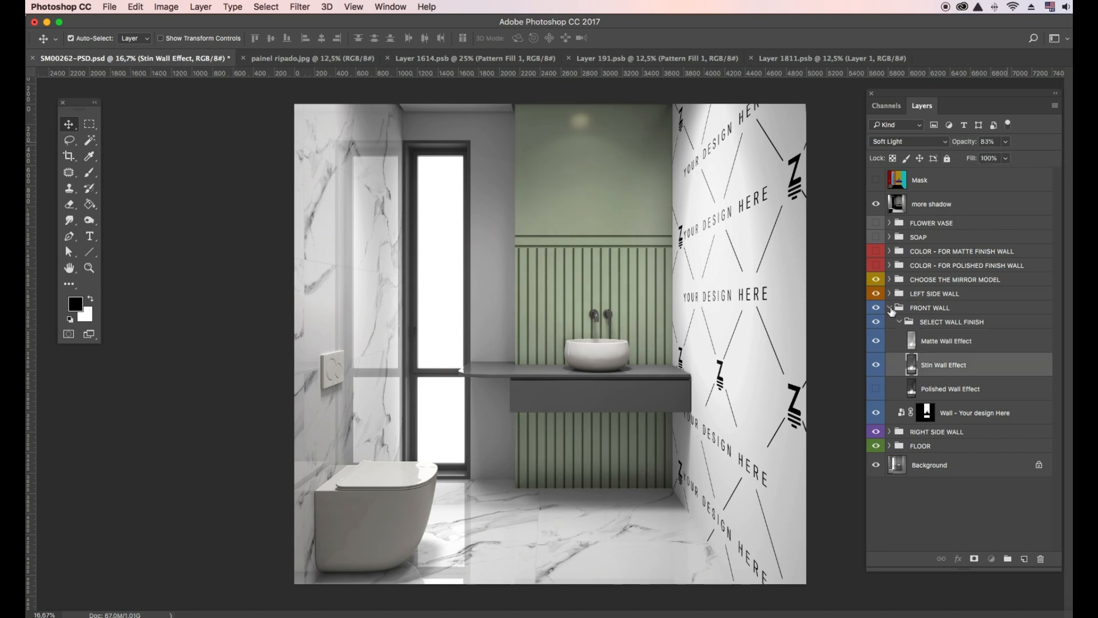
- Copy painel ripado and paste it into the RIGHT SIDE WALL design contents
click(890, 309)
click(891, 322)
double_click(901, 356)
click(711, 230)
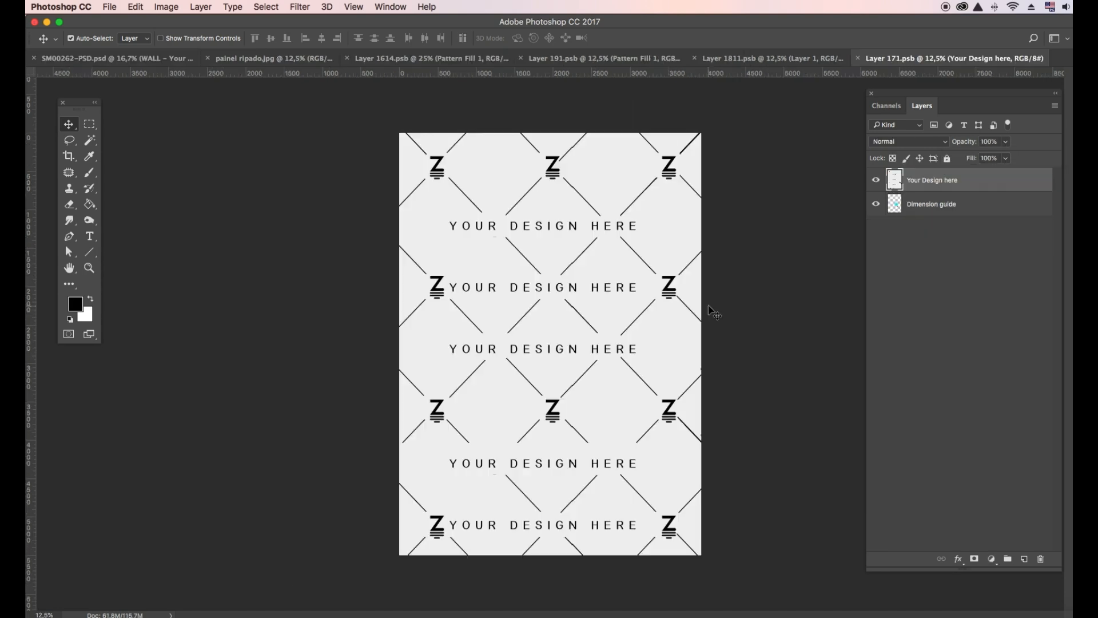
click(252, 64)
click(166, 7)
click(200, 96)
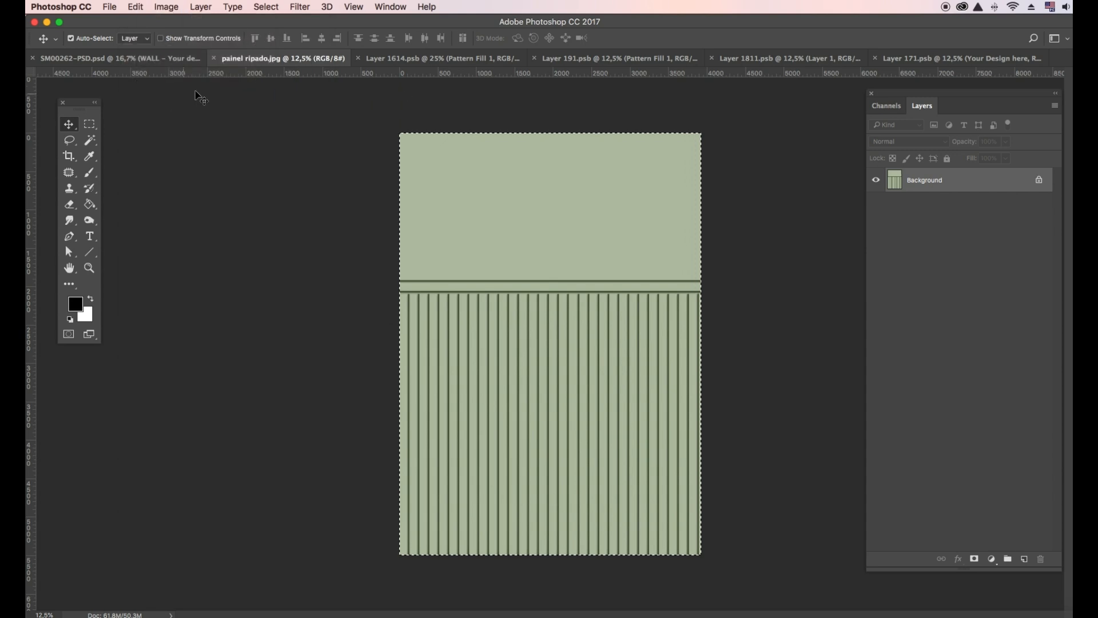
click(961, 58)
click(136, 7)
click(167, 118)
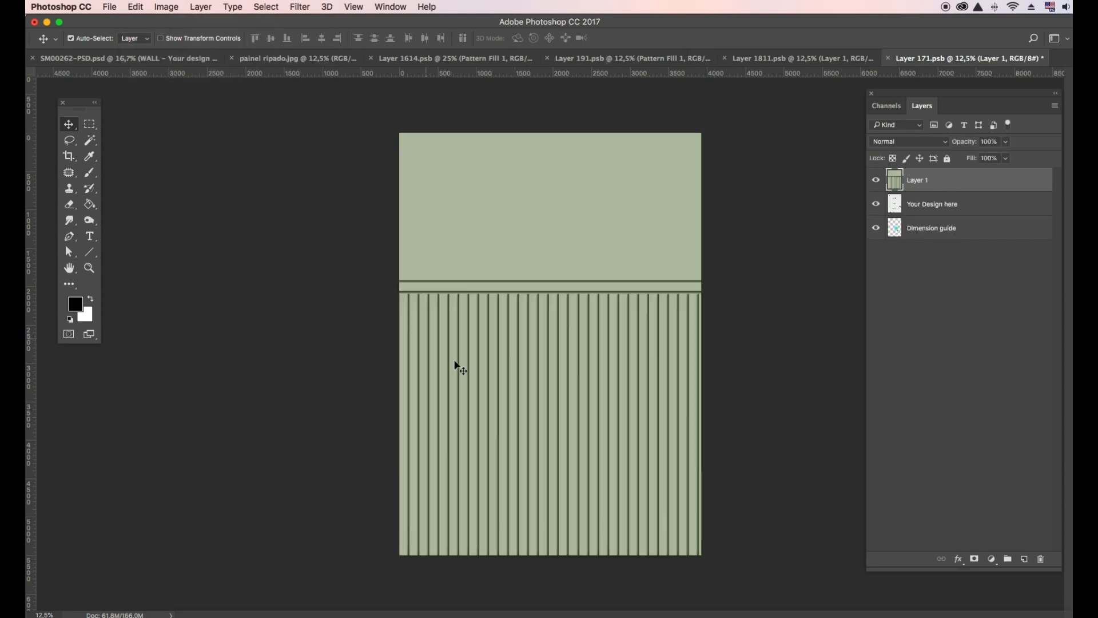
- Save the right wall design and return to SM00262-PSD.psd, showing its finish options
click(109, 7)
click(135, 121)
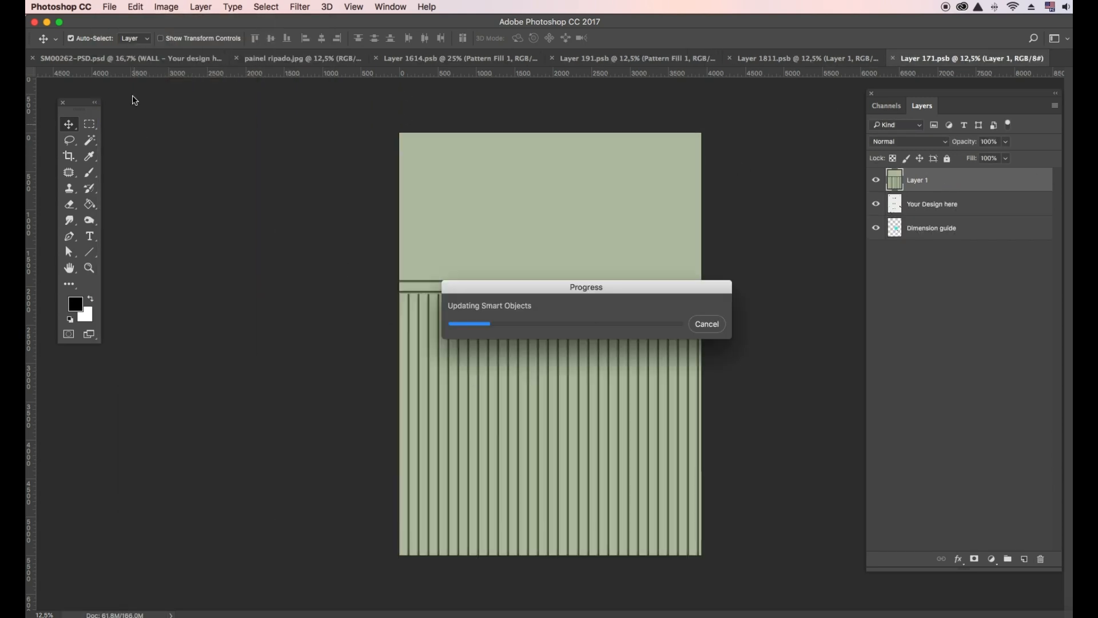
click(150, 59)
click(899, 336)
- Set the right wall's matte/satin finish, then enable and expand COLOR - FOR MATTE FINISH WALL
click(877, 356)
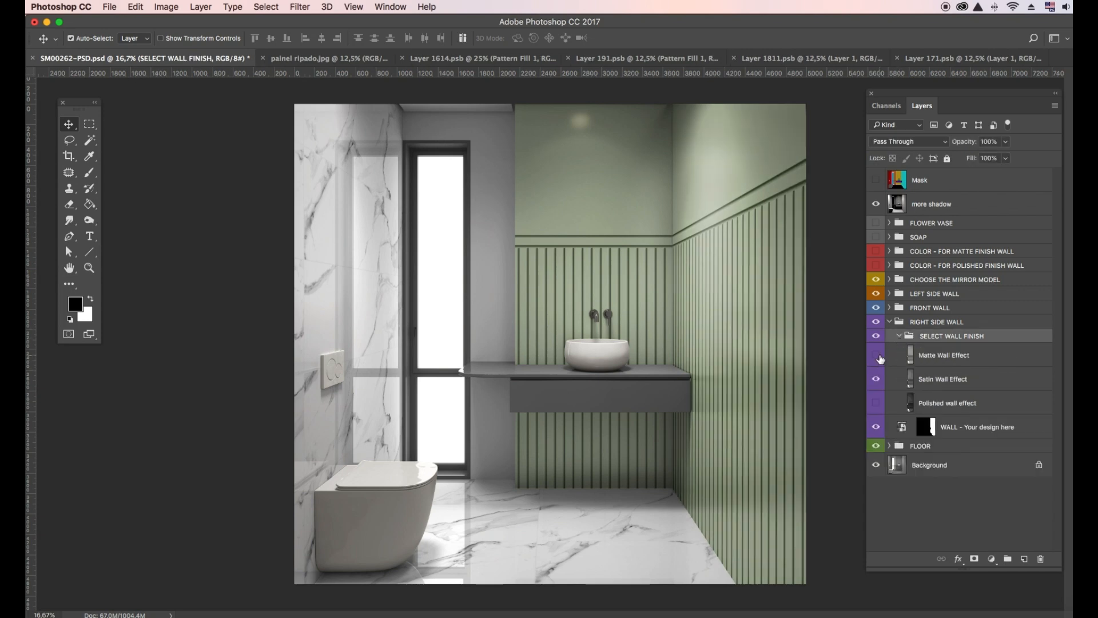
click(878, 356)
click(878, 356)
click(922, 381)
click(1007, 143)
click(899, 336)
click(890, 322)
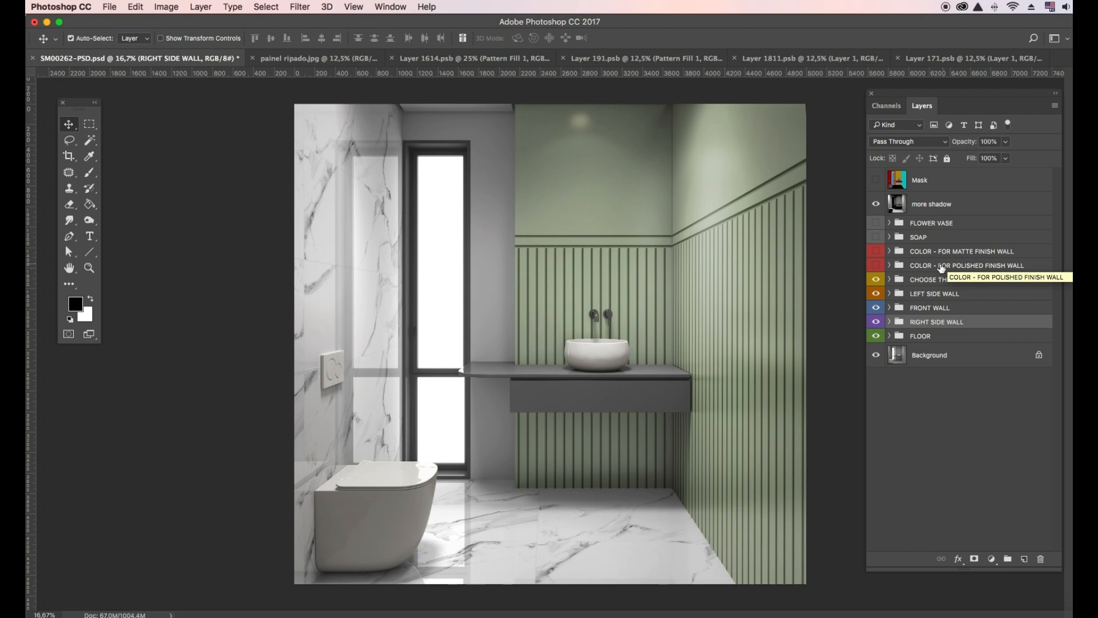
click(876, 252)
click(890, 252)
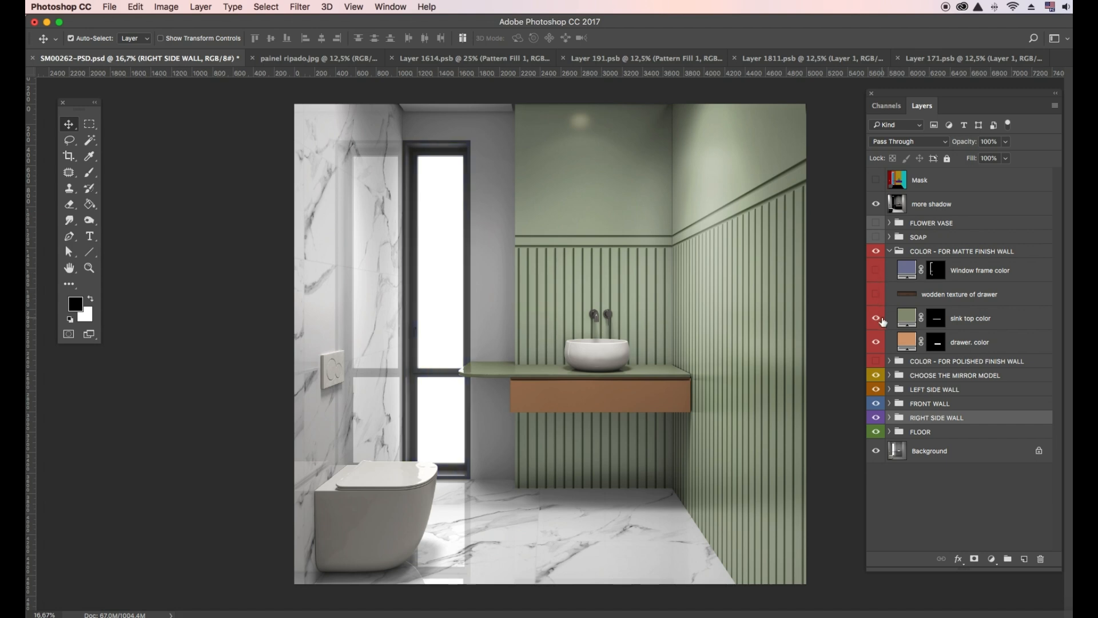
- Change the drawer's colour fill to the warm light tan #dba974
double_click(908, 342)
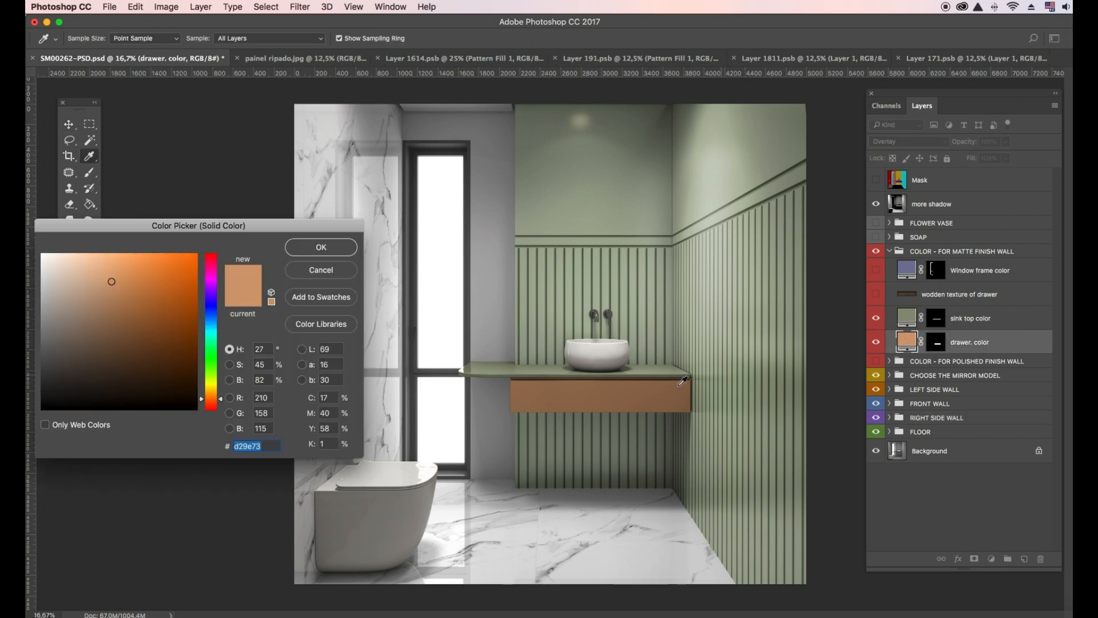
drag(145, 286, 119, 265)
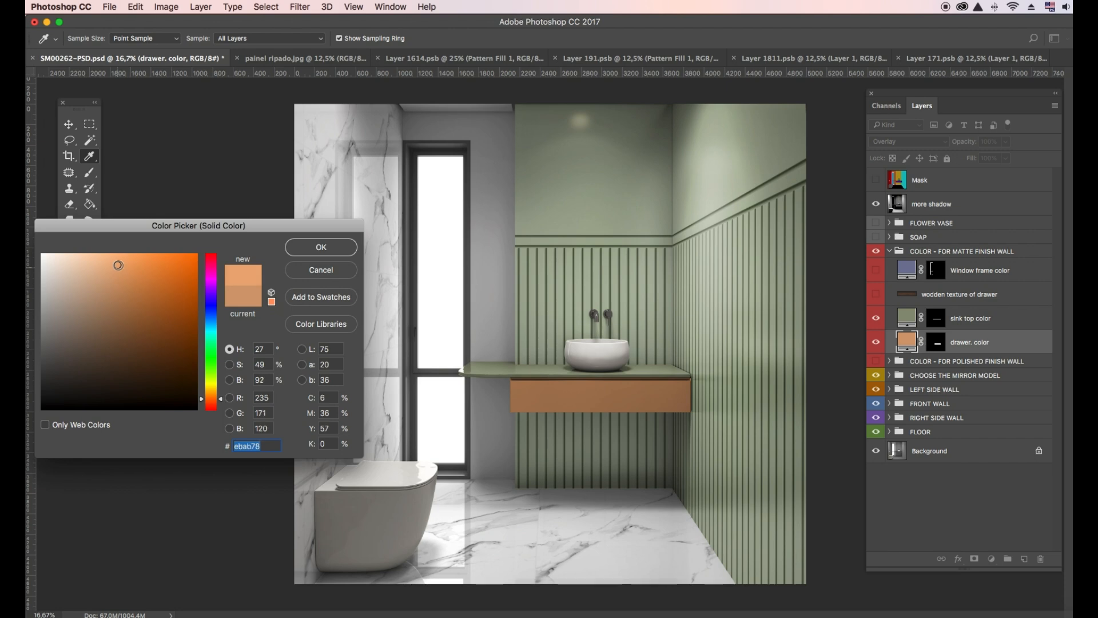
drag(212, 399, 215, 396)
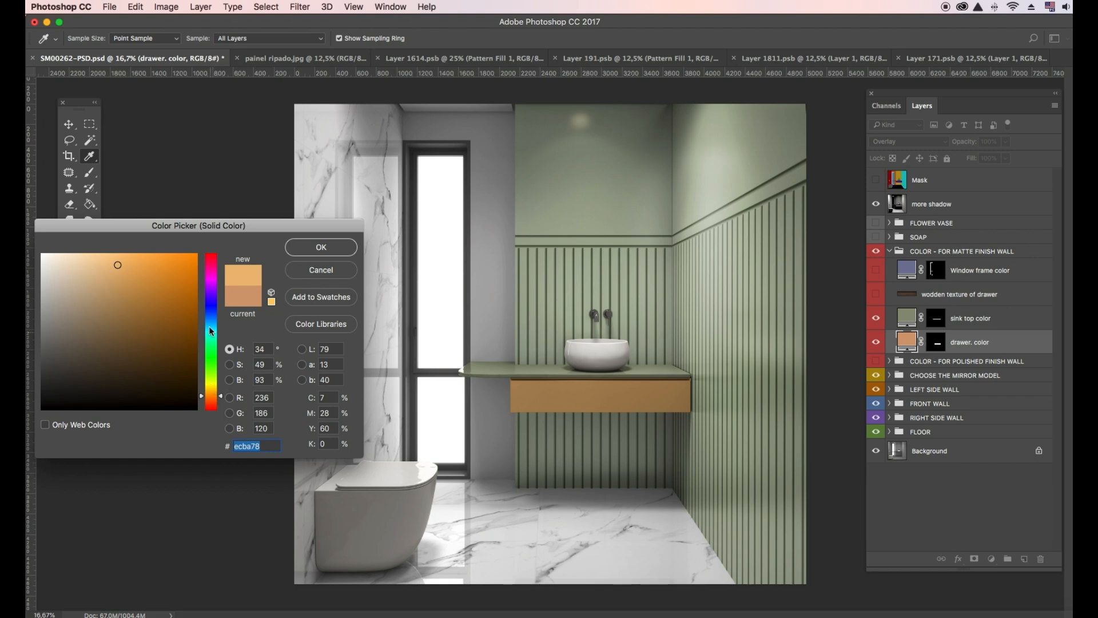
drag(210, 328, 207, 264)
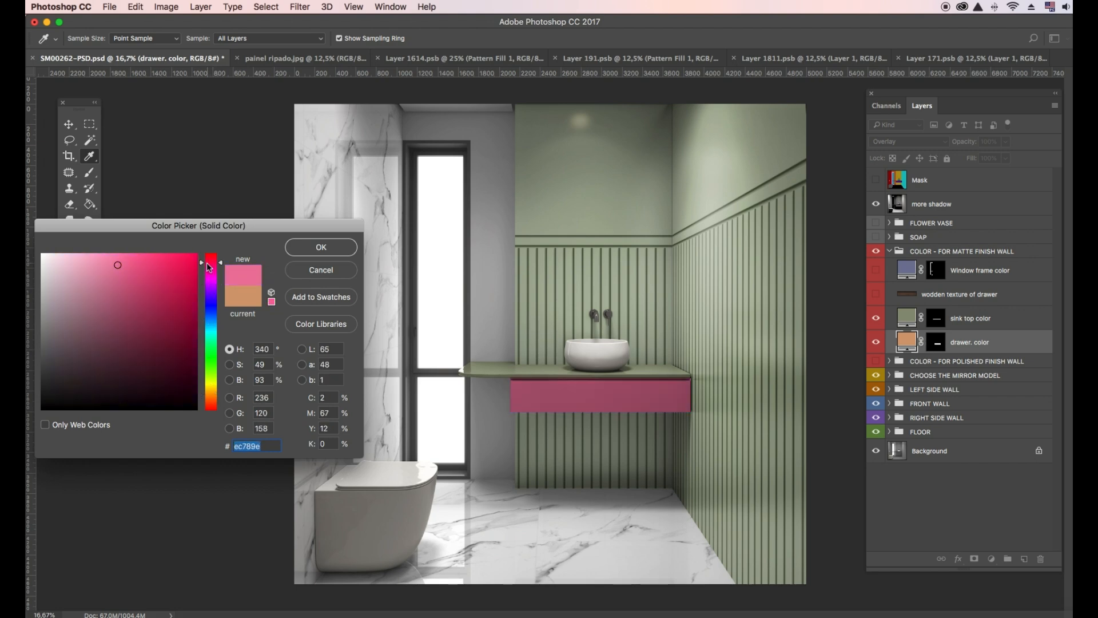
drag(215, 384, 216, 392)
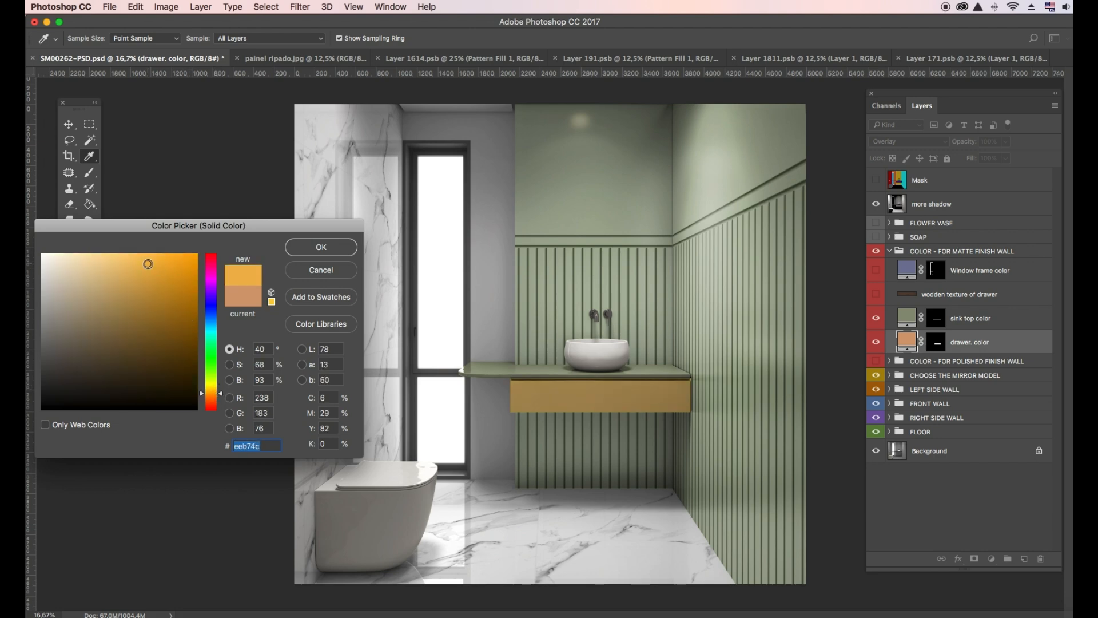
drag(147, 265, 114, 275)
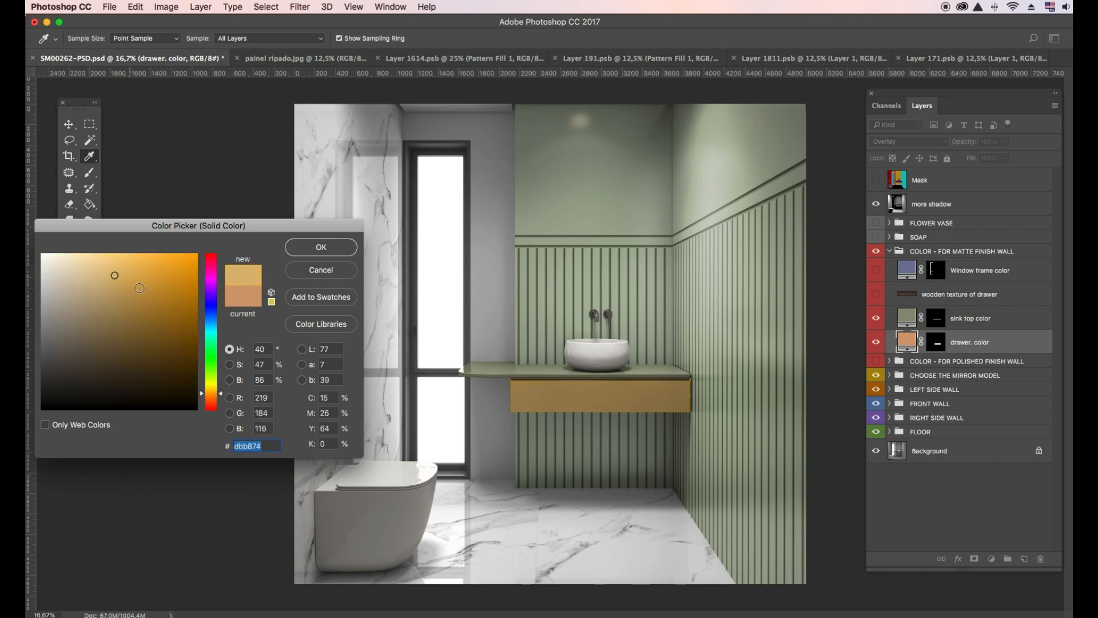
drag(207, 396, 213, 397)
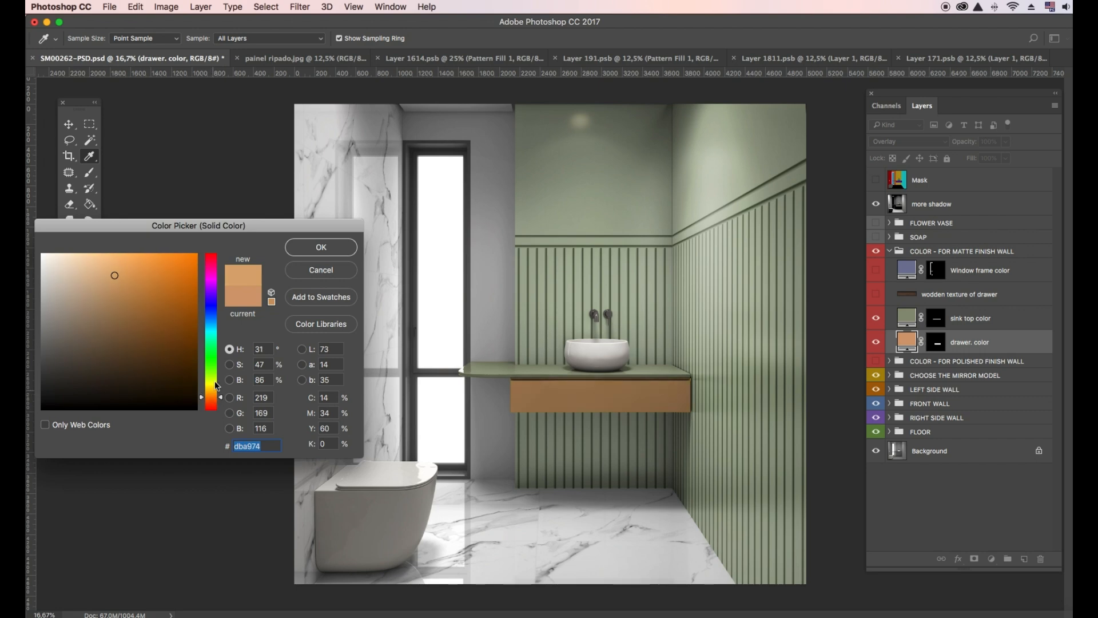
click(321, 247)
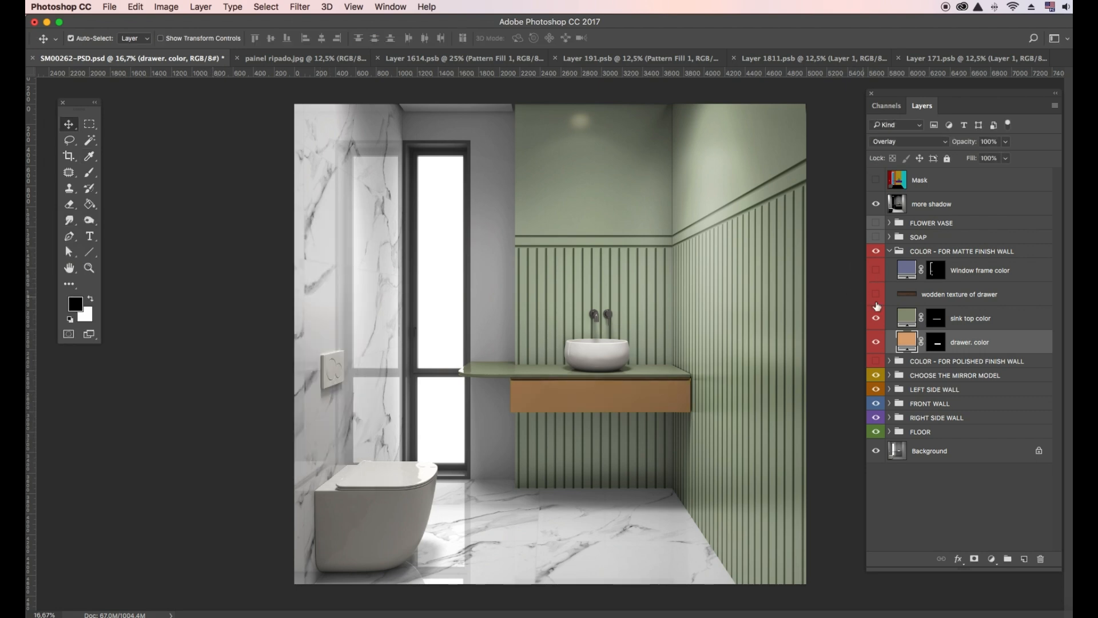
click(910, 253)
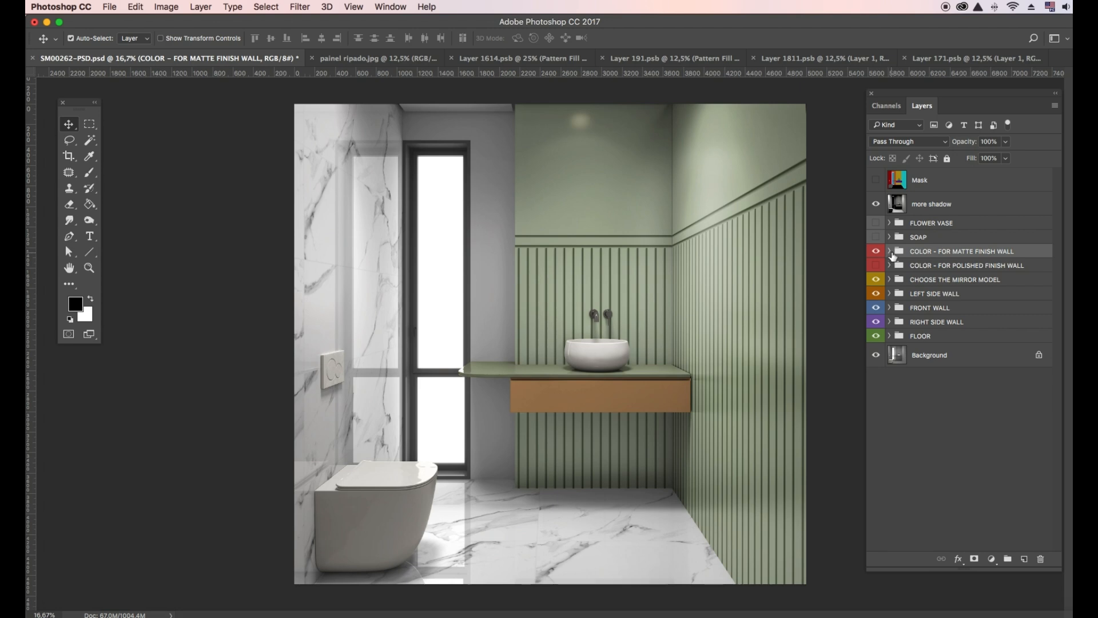
- Enable the polished-finish colour group with Color Fill 5 on and Color Fills 8 and 9 hidden
click(890, 251)
click(890, 265)
click(906, 337)
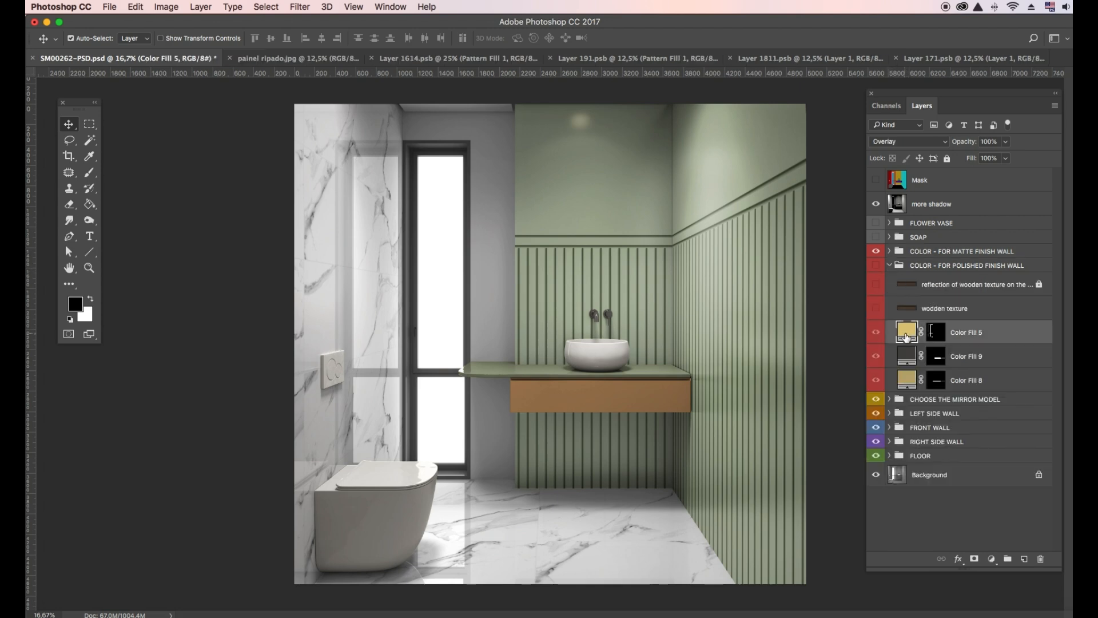
click(875, 335)
click(876, 356)
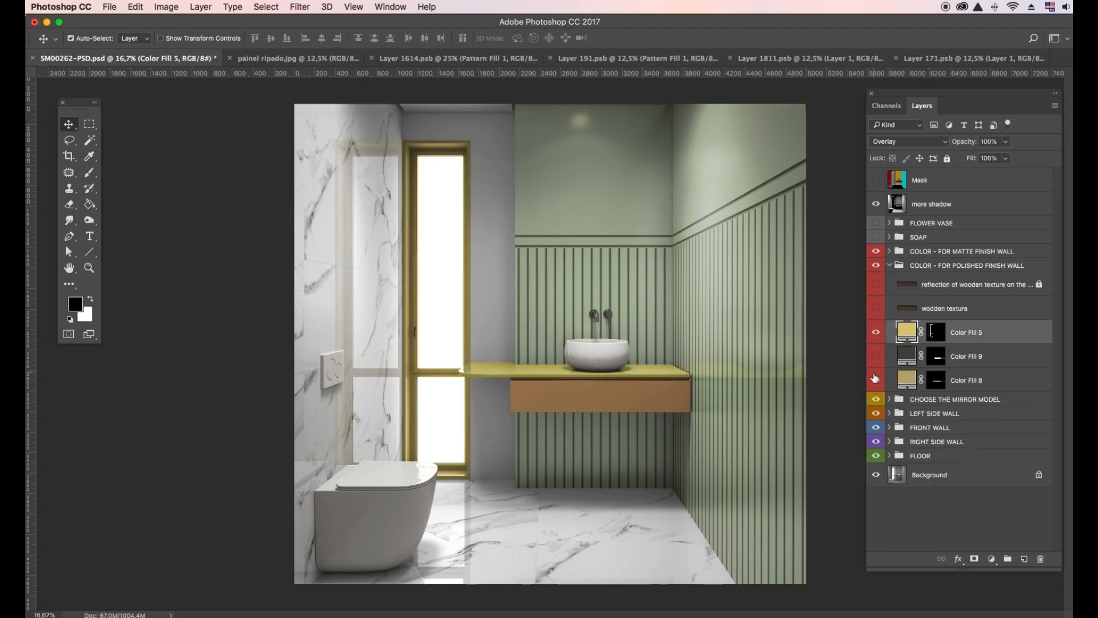
click(876, 380)
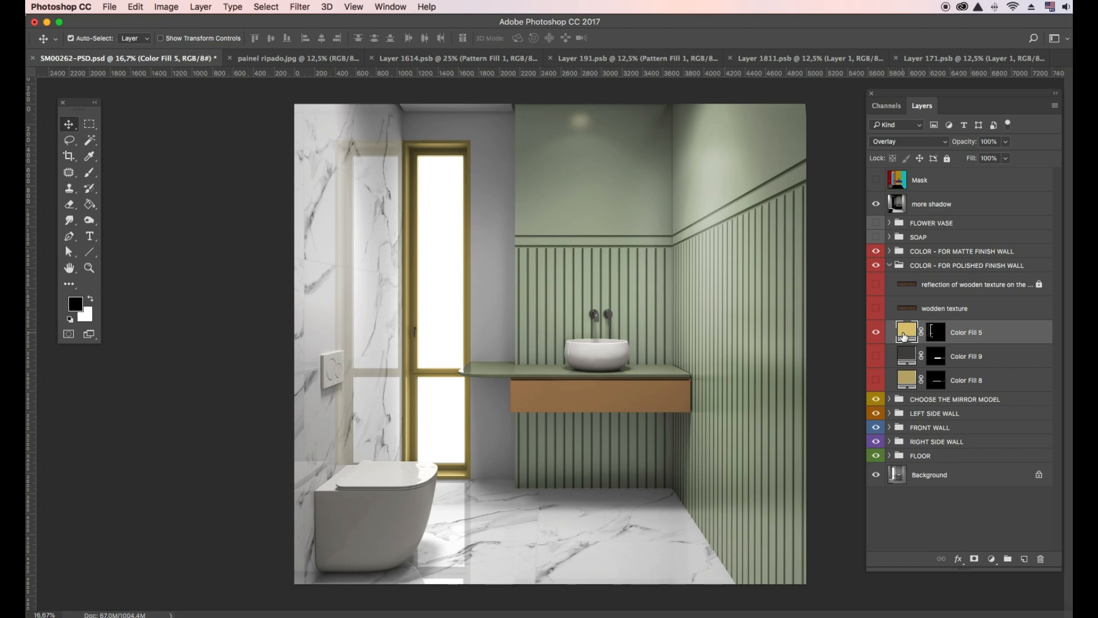
- Set Color Fill 5 to the sage green #a6b493 sampled from the walls
double_click(905, 336)
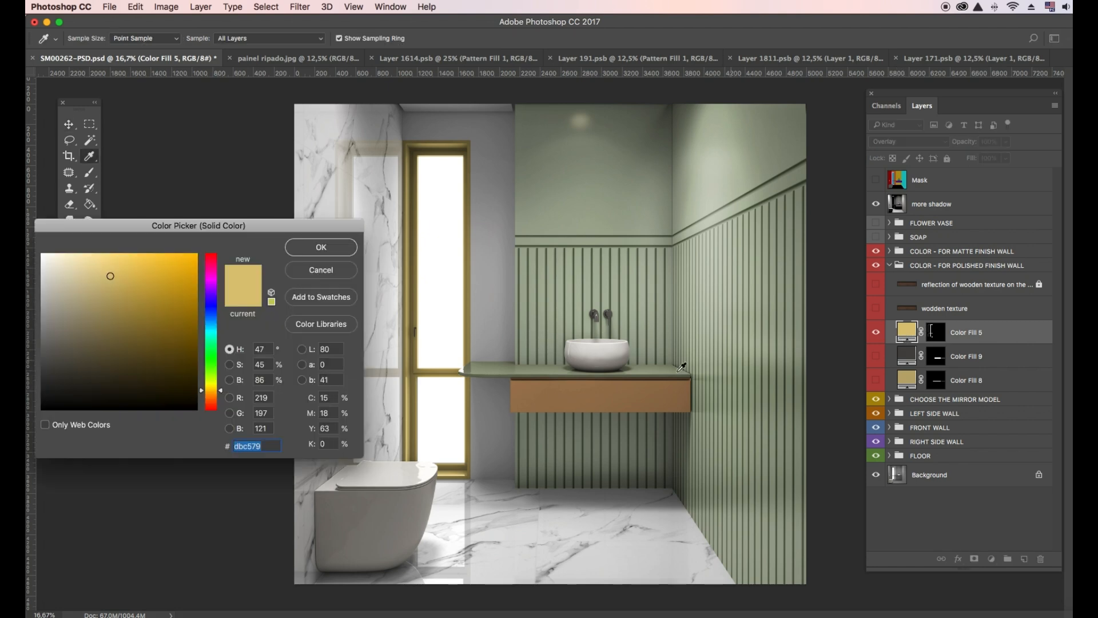
click(175, 327)
mouse_move(204, 356)
mouse_down()
mouse_move(207, 375)
mouse_move(214, 344)
mouse_move(213, 363)
mouse_up()
drag(107, 345, 86, 297)
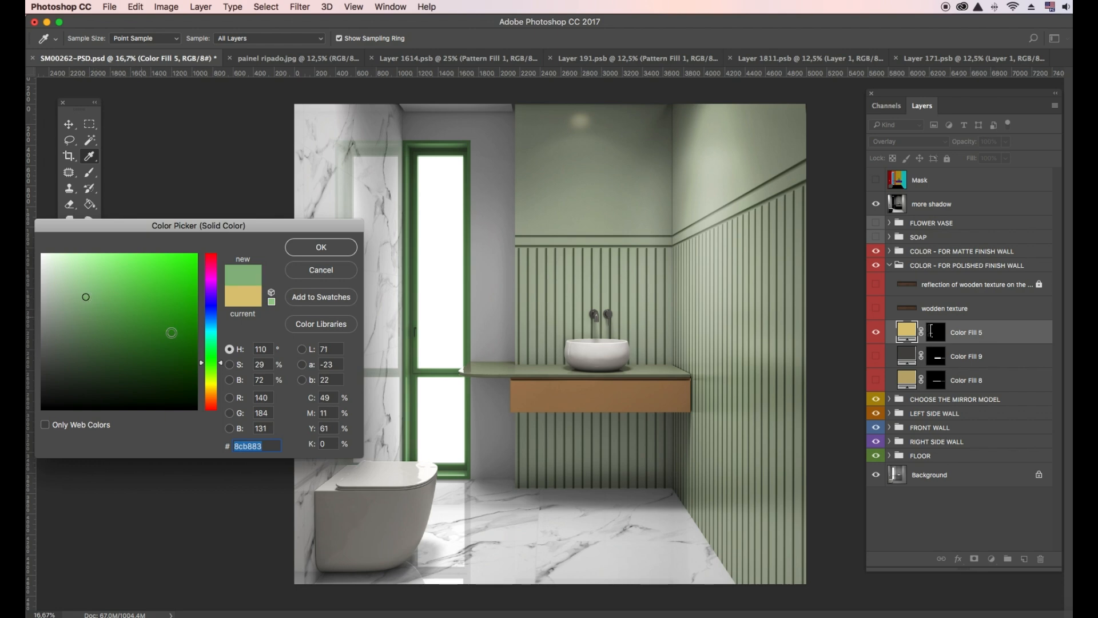
click(206, 368)
drag(206, 367, 206, 372)
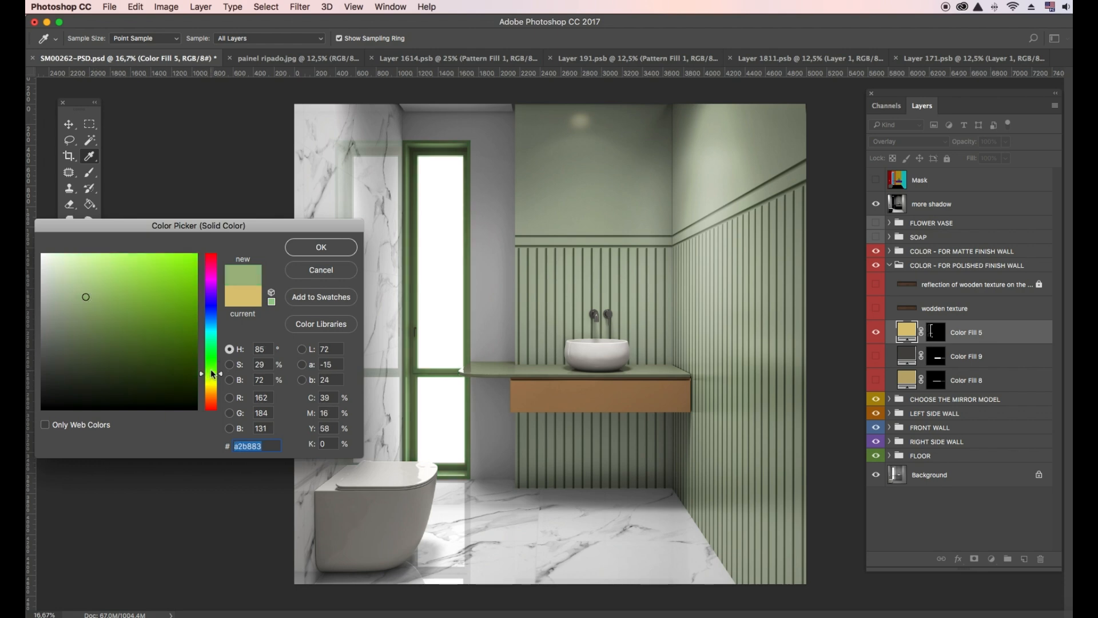
drag(96, 291, 70, 300)
click(459, 211)
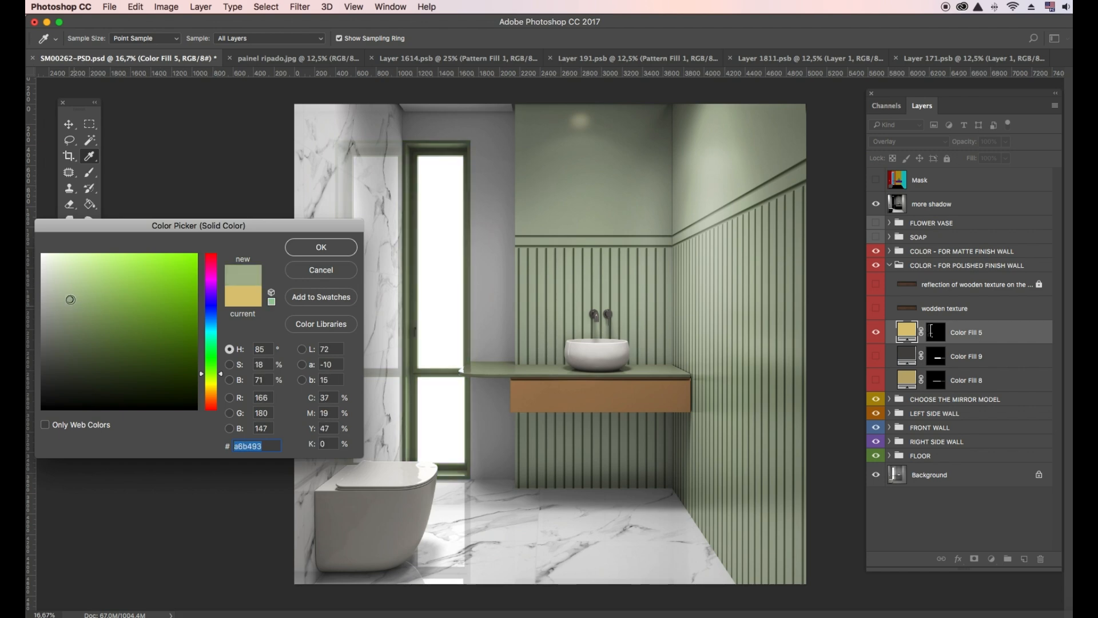
click(332, 249)
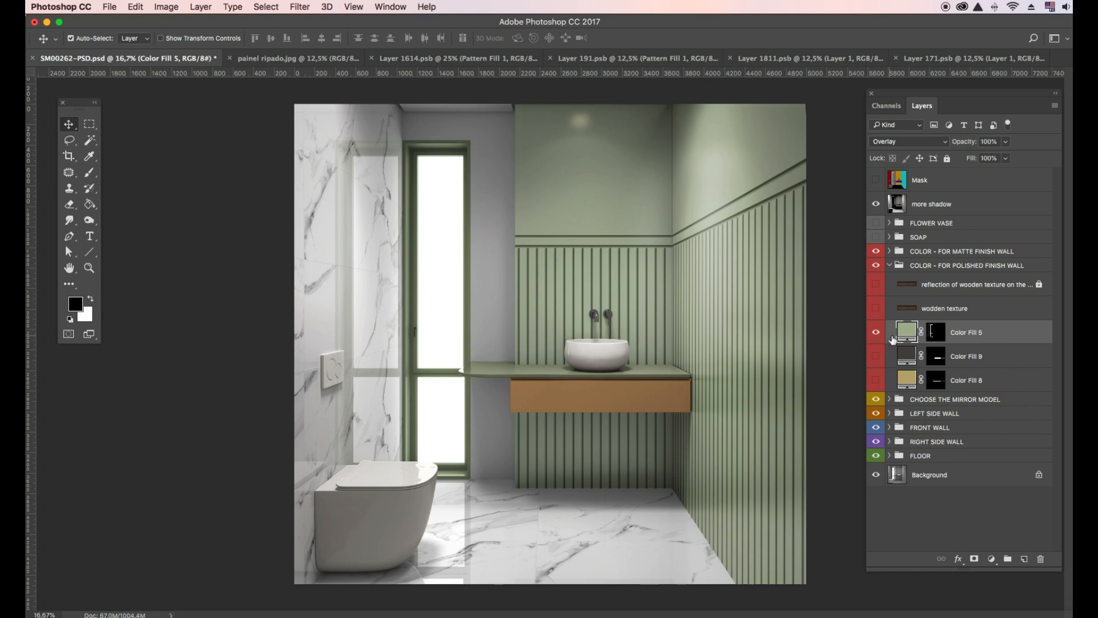
click(894, 269)
- Turn on the flower vase's wall reflection and make the SOAP group visible on the counter
click(889, 266)
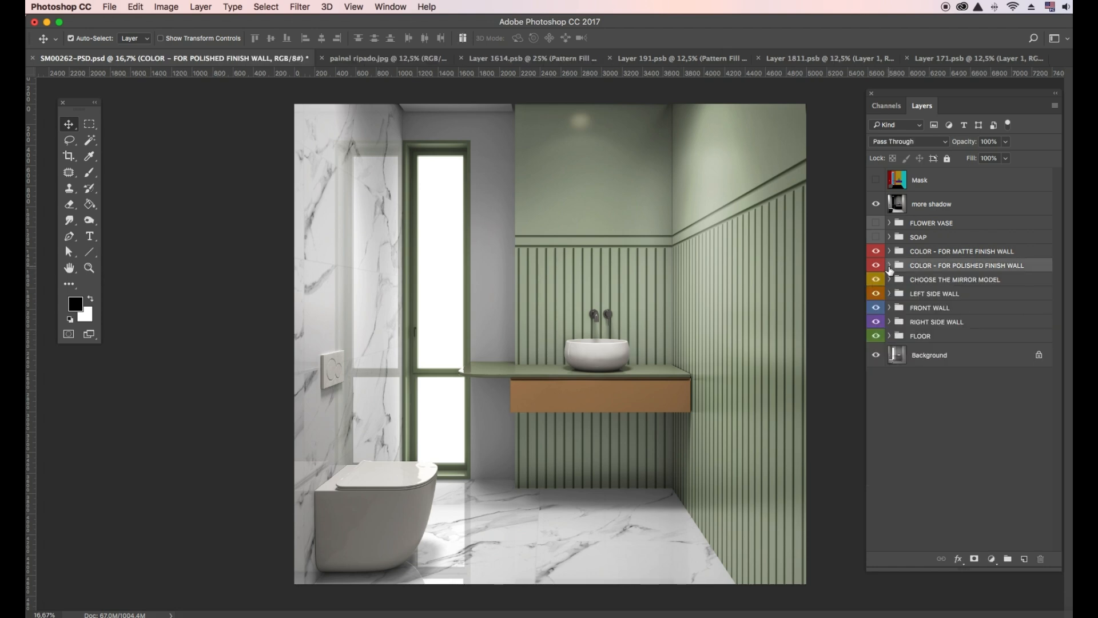
click(889, 222)
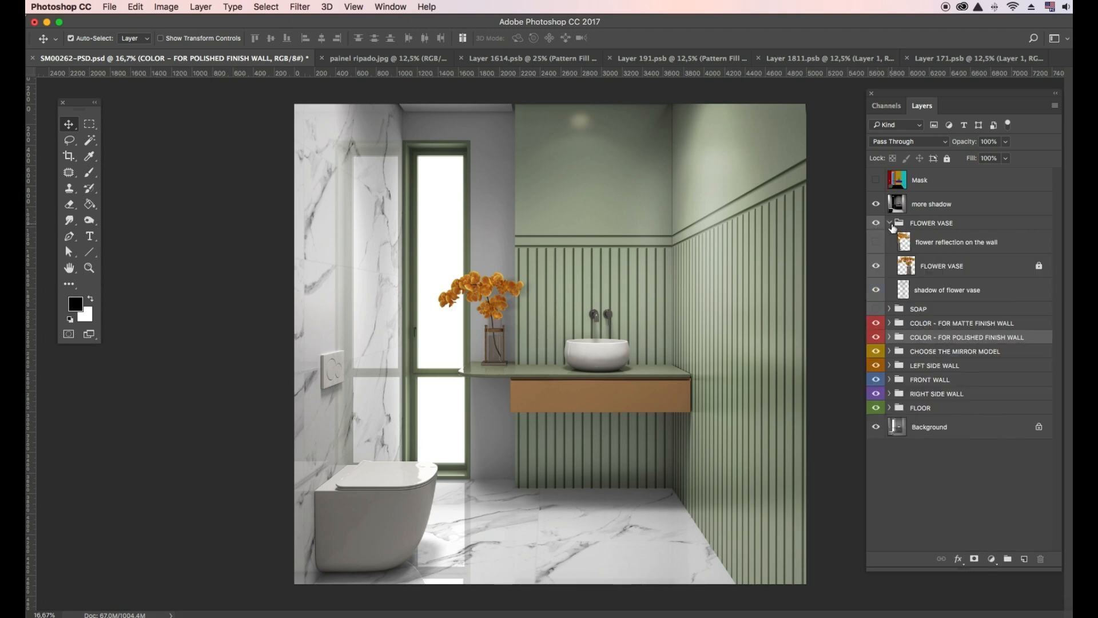
click(879, 246)
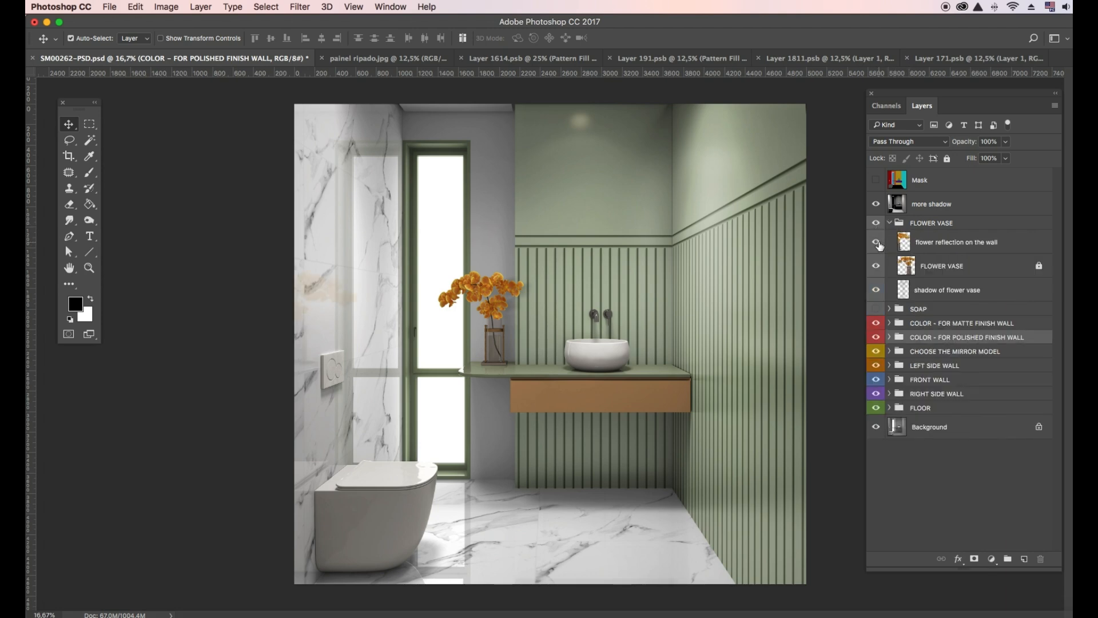
click(880, 245)
click(881, 244)
click(890, 223)
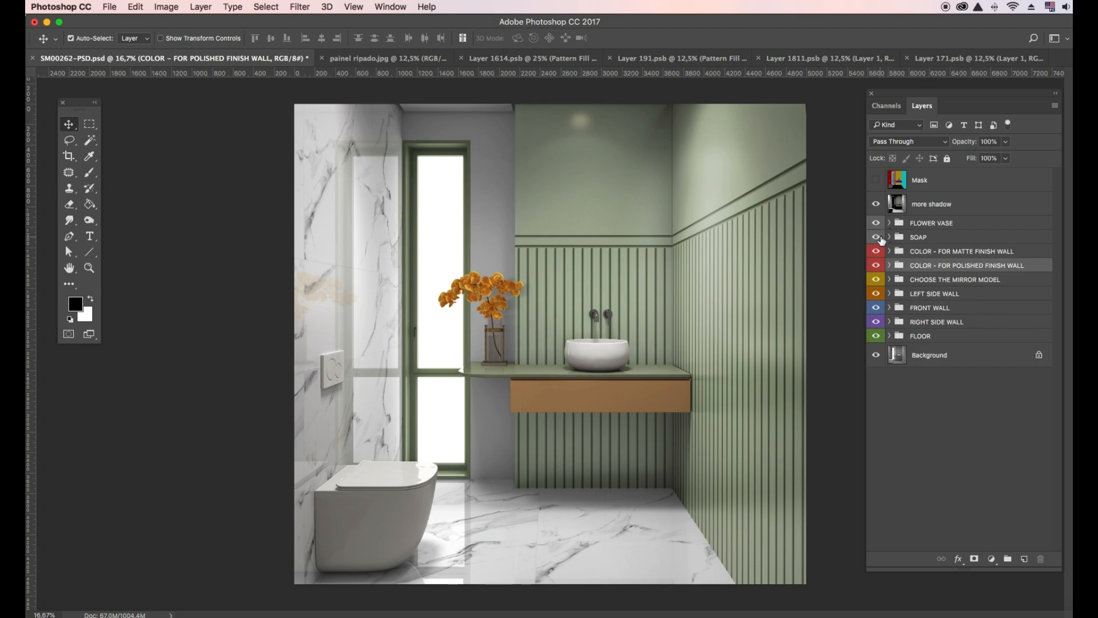
click(877, 237)
- Try the Organic, Round and Rectangular mirror groups, leaving the Round Mirror visible
click(894, 279)
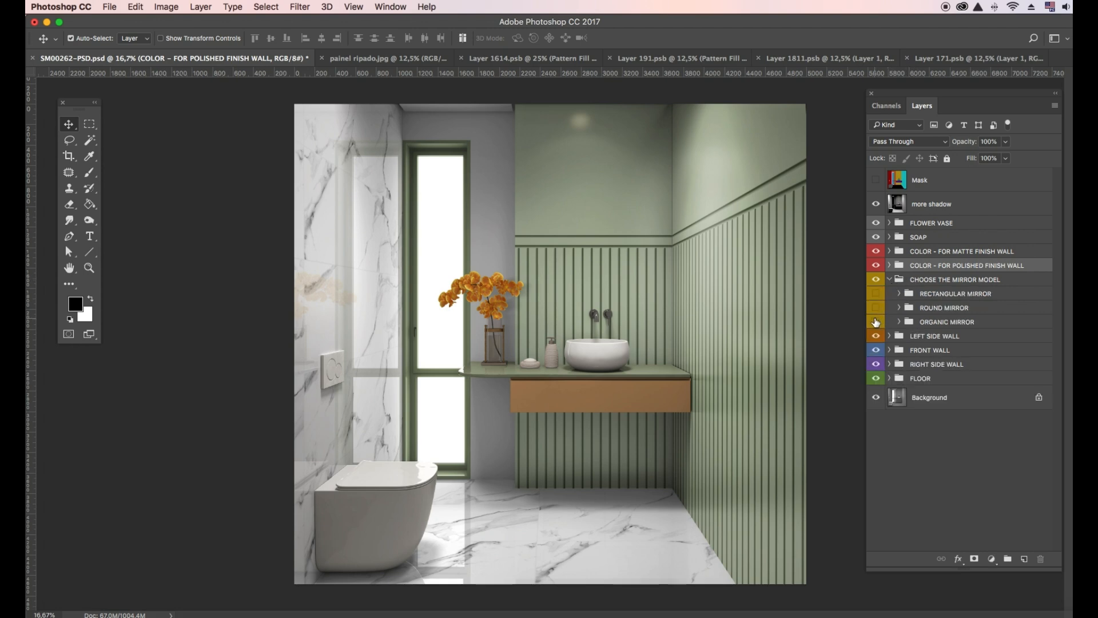
click(876, 323)
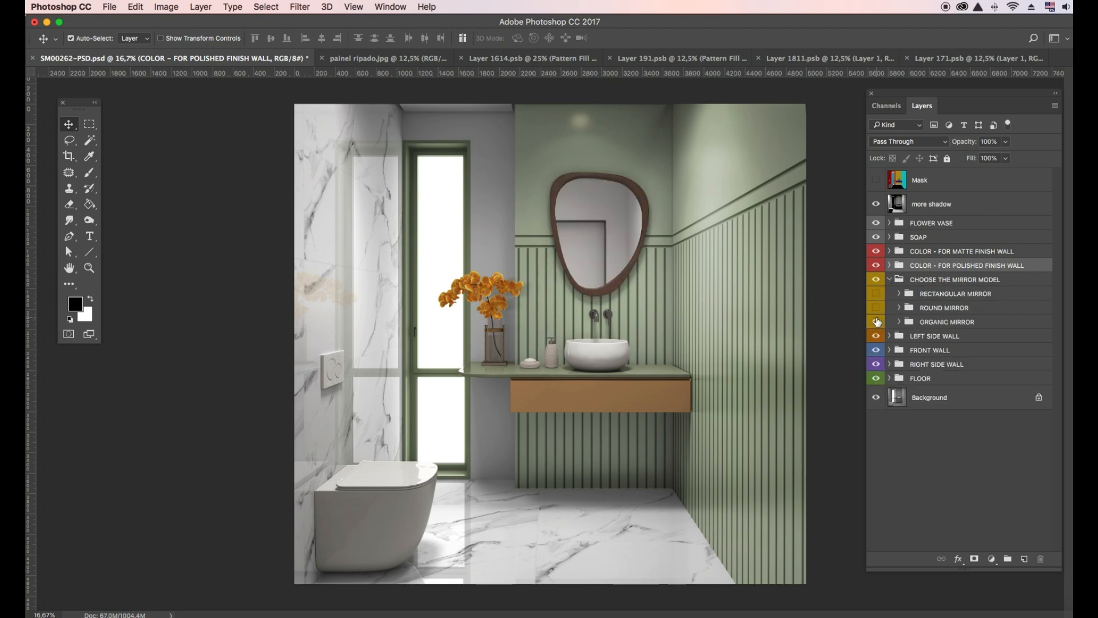
click(877, 322)
click(877, 308)
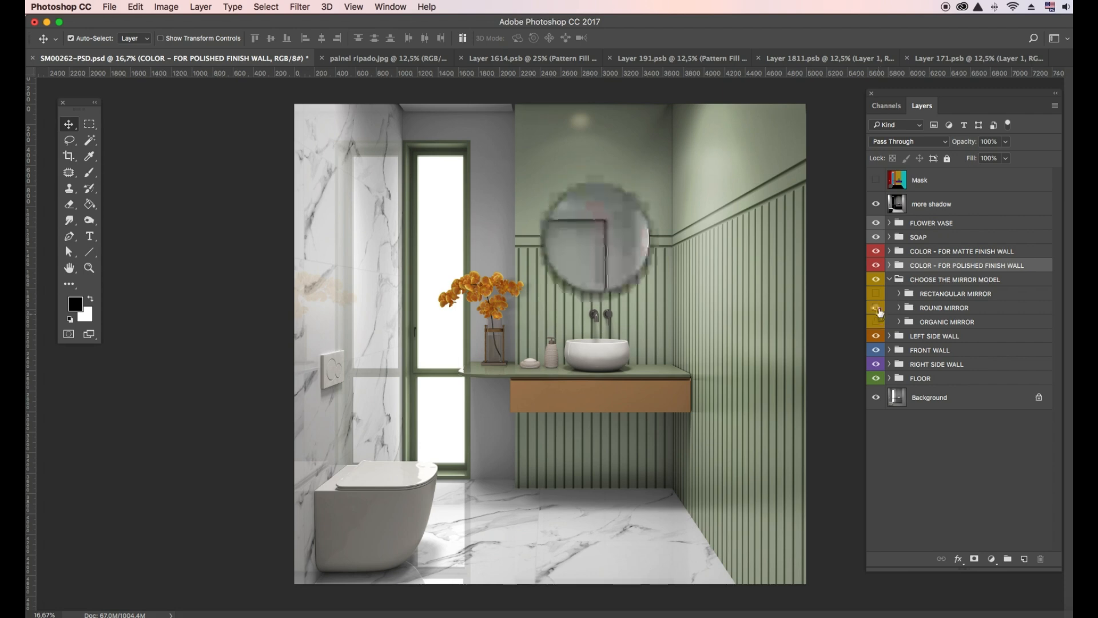
click(878, 309)
click(877, 297)
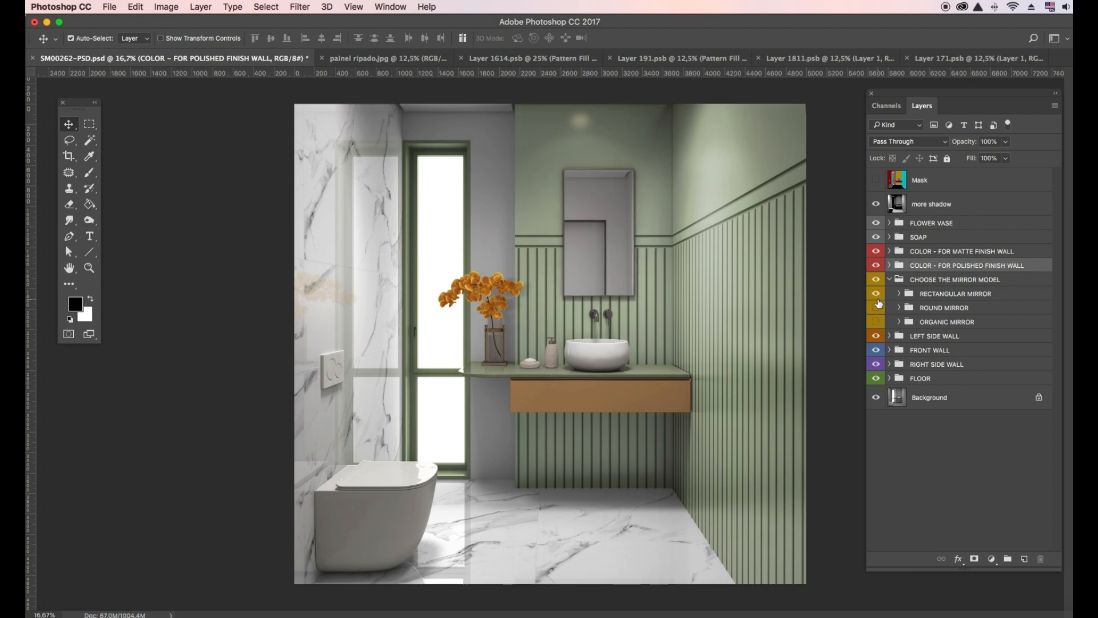
click(877, 308)
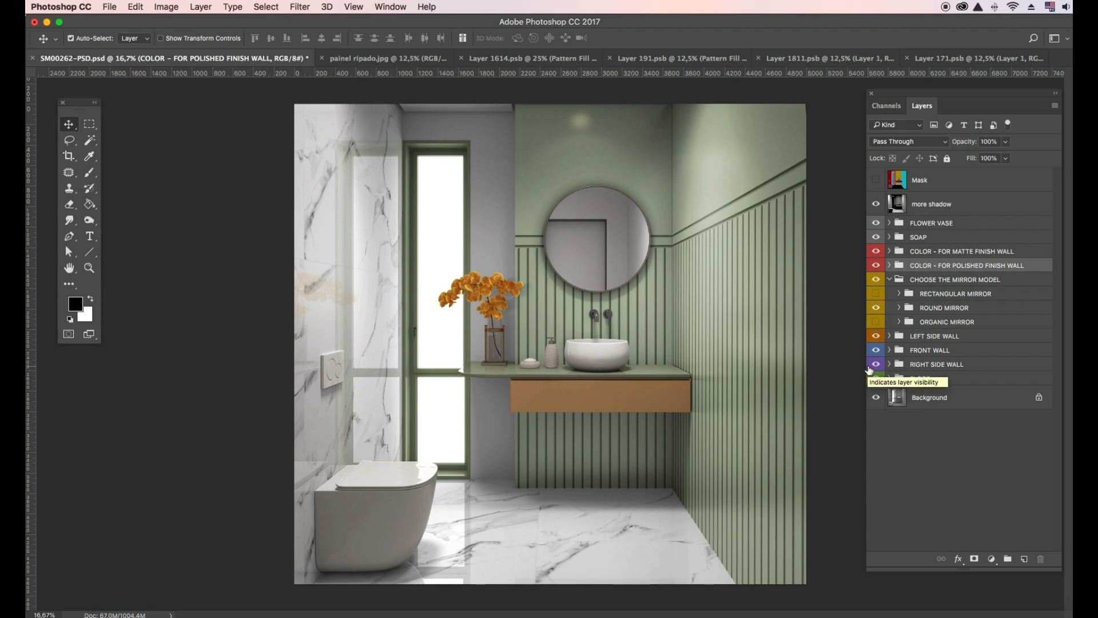
- Save the mockup as a quality-12 JPEG and switch to the Layer 1614.psb document
click(113, 10)
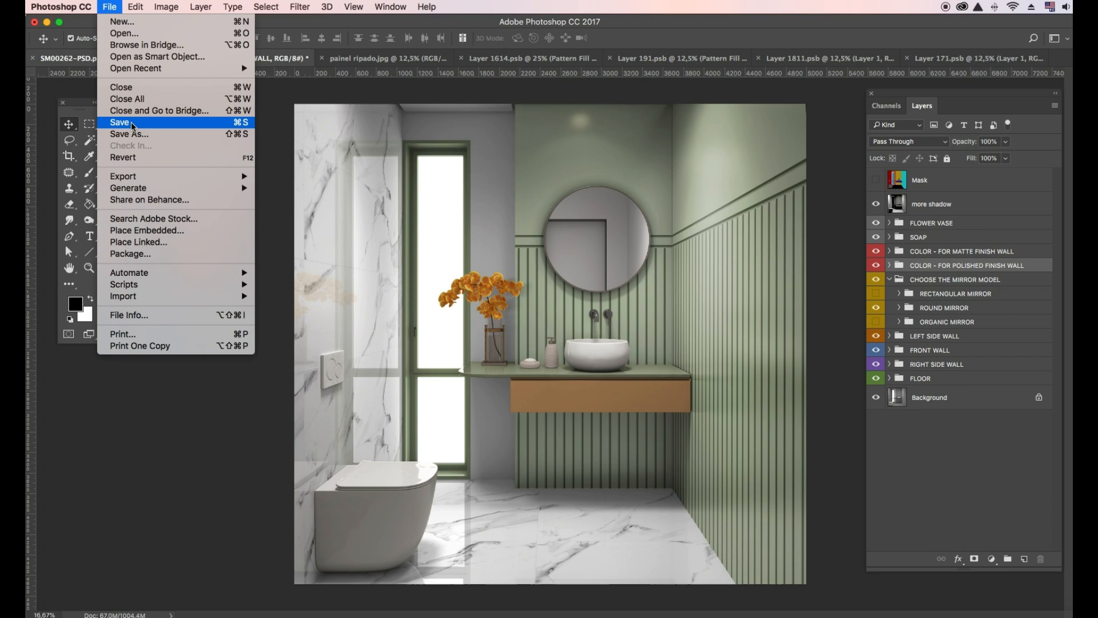
click(136, 134)
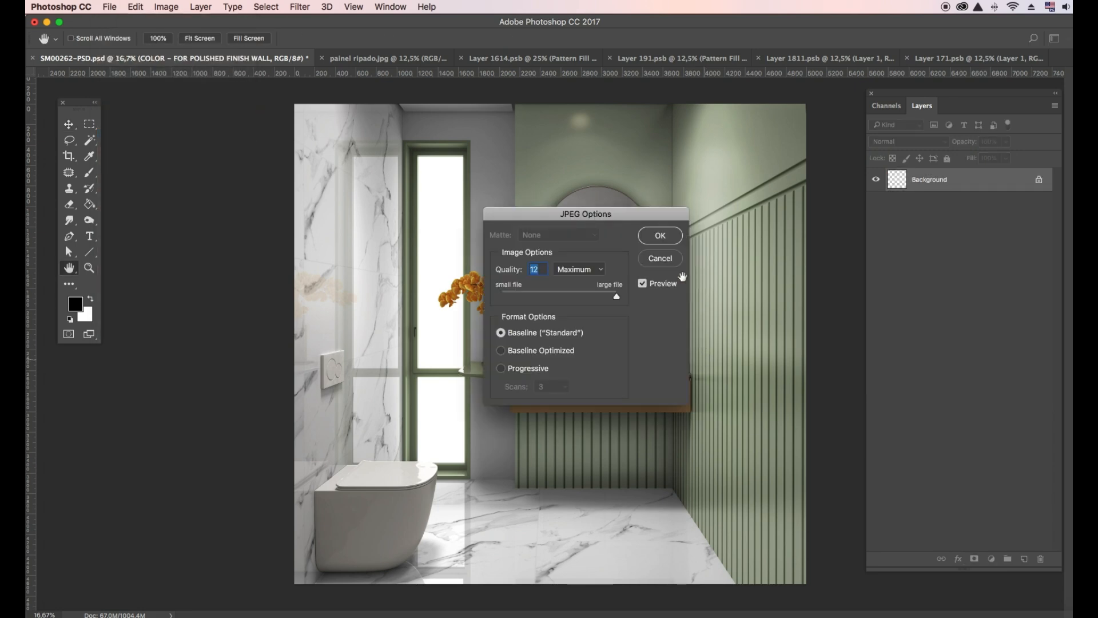
key(Return)
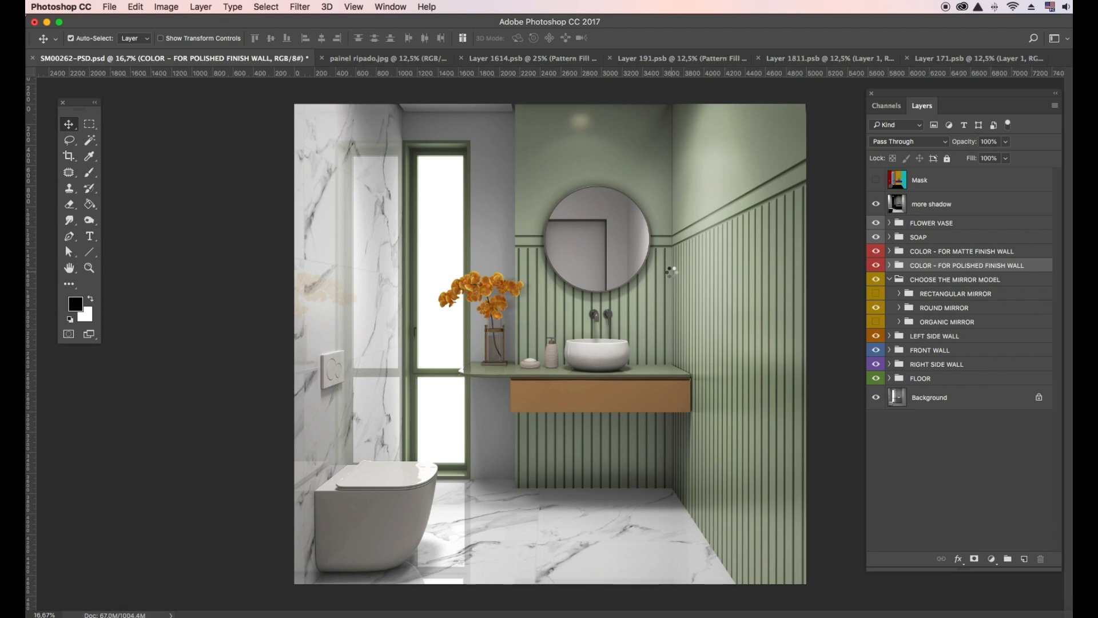
click(499, 60)
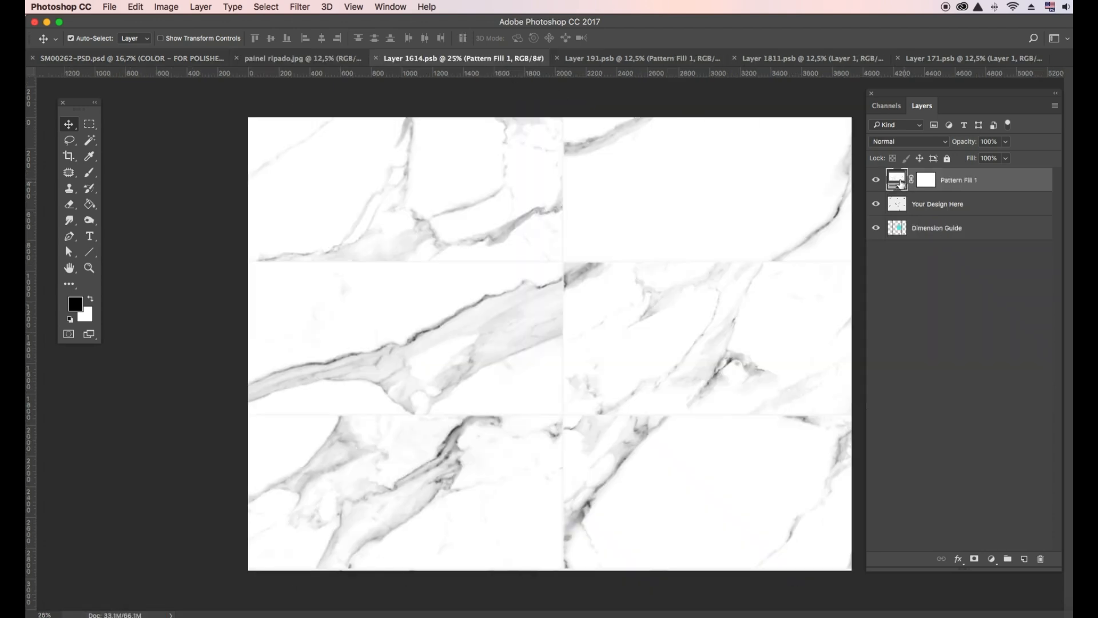
- Replace Layer 1614's marble pattern fill with the wood plank pattern
double_click(898, 181)
click(862, 394)
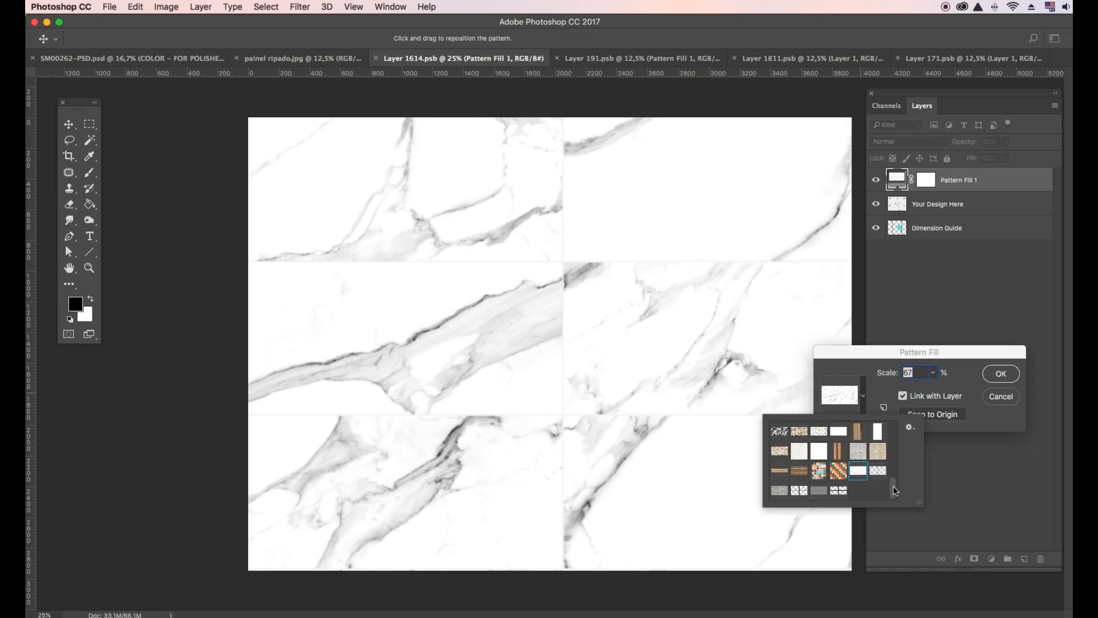
click(880, 457)
scroll(895, 489, up, 2)
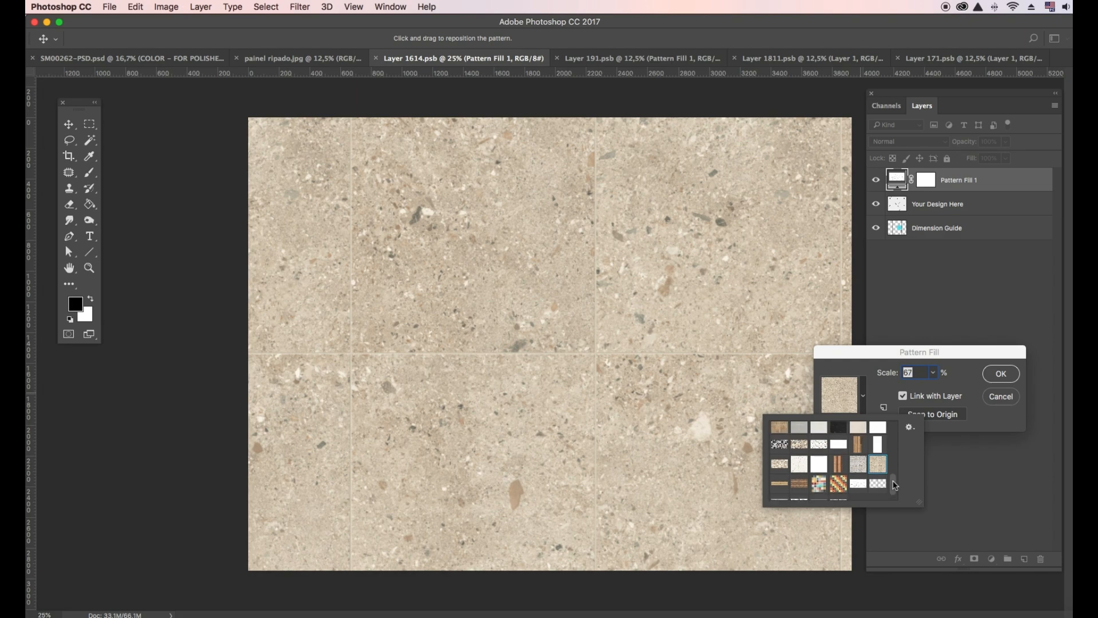
click(783, 451)
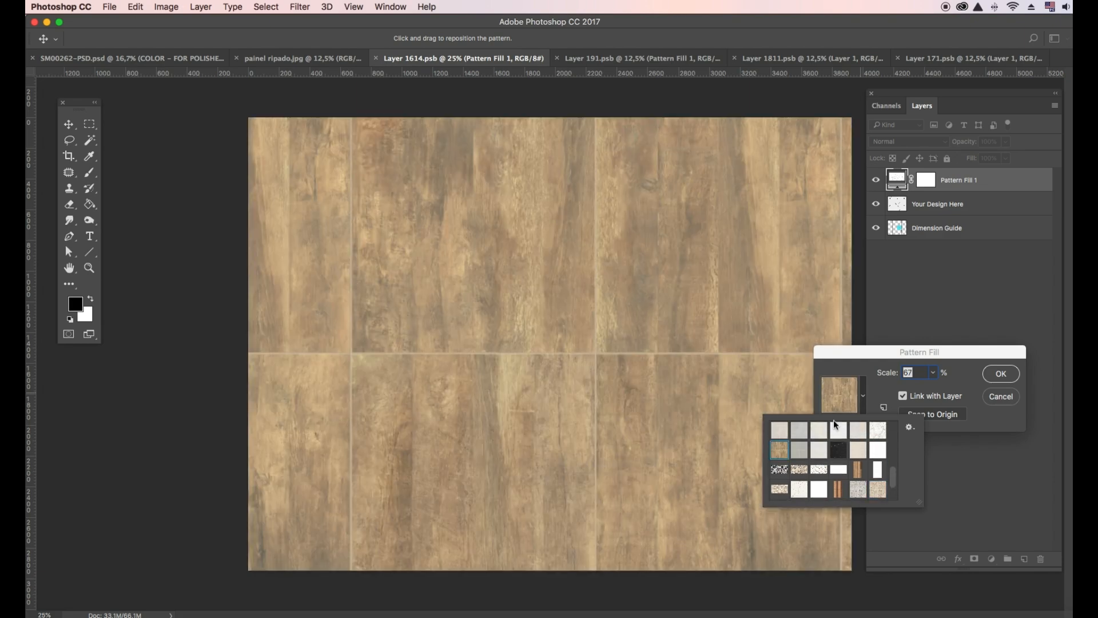
click(933, 374)
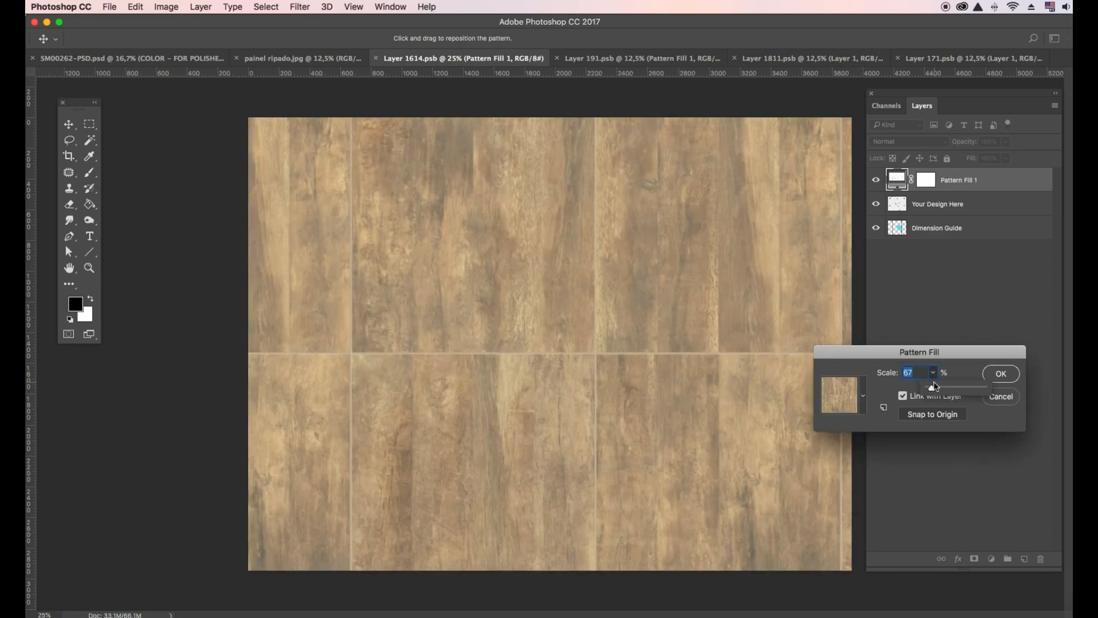
click(998, 374)
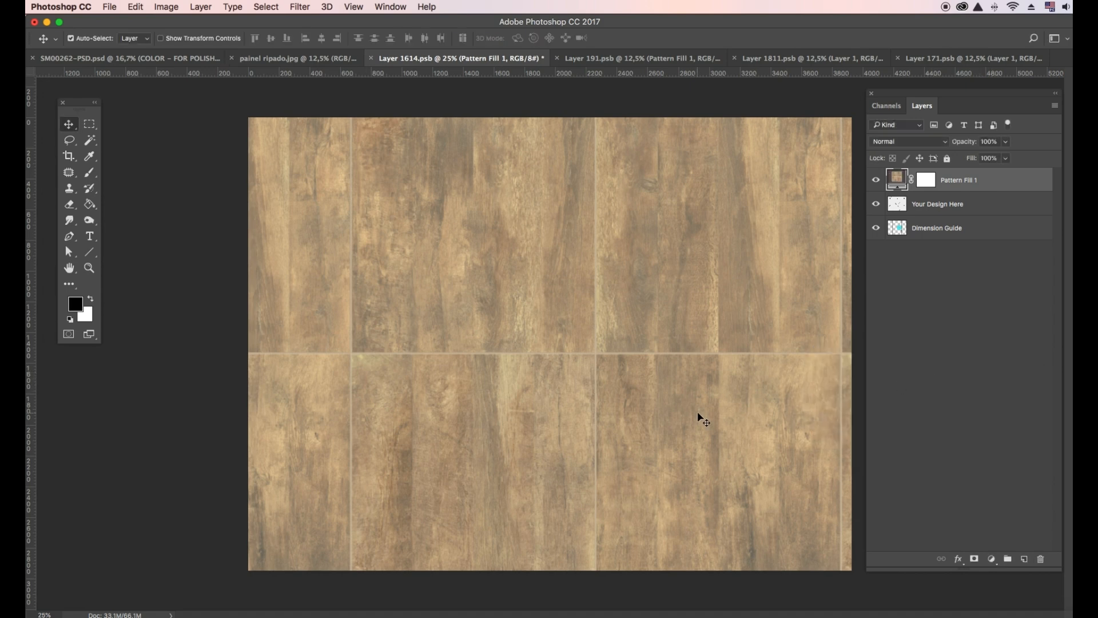
- Slide the wood pattern to align the planks and save the file
drag(701, 418, 833, 419)
mouse_move(755, 419)
mouse_down()
mouse_move(769, 419)
mouse_move(760, 411)
mouse_up()
click(113, 10)
click(140, 117)
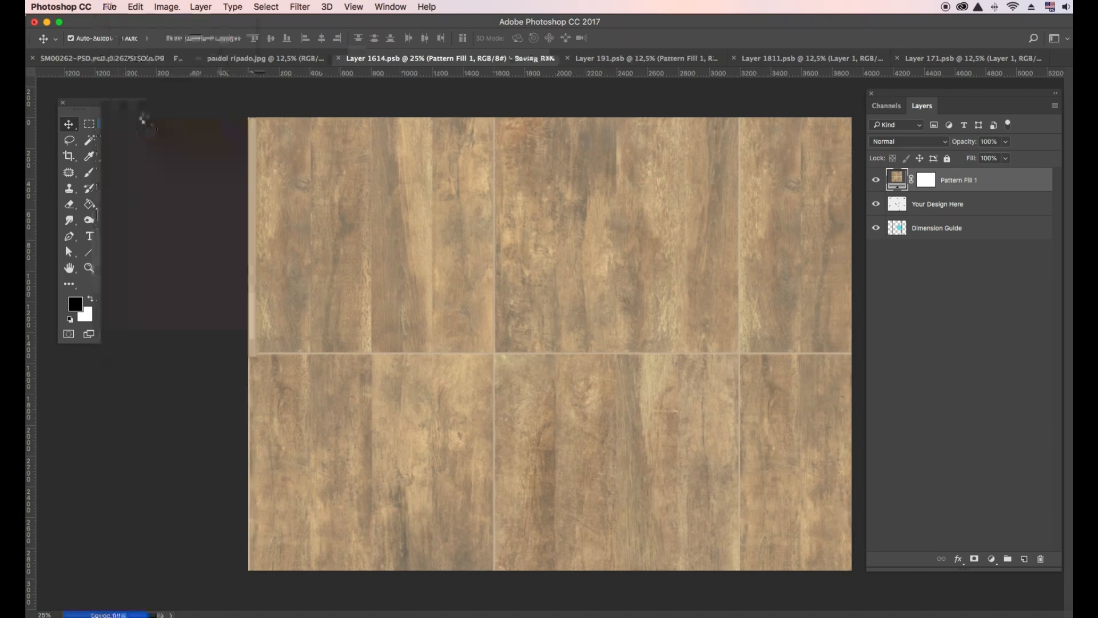
- In Layer 191.psb, open the Pattern Fill settings and its pattern list
click(627, 59)
double_click(897, 178)
click(863, 396)
- Fill Layer 191 with the grey concrete pattern at 79% scale, align it and save
drag(893, 480, 894, 496)
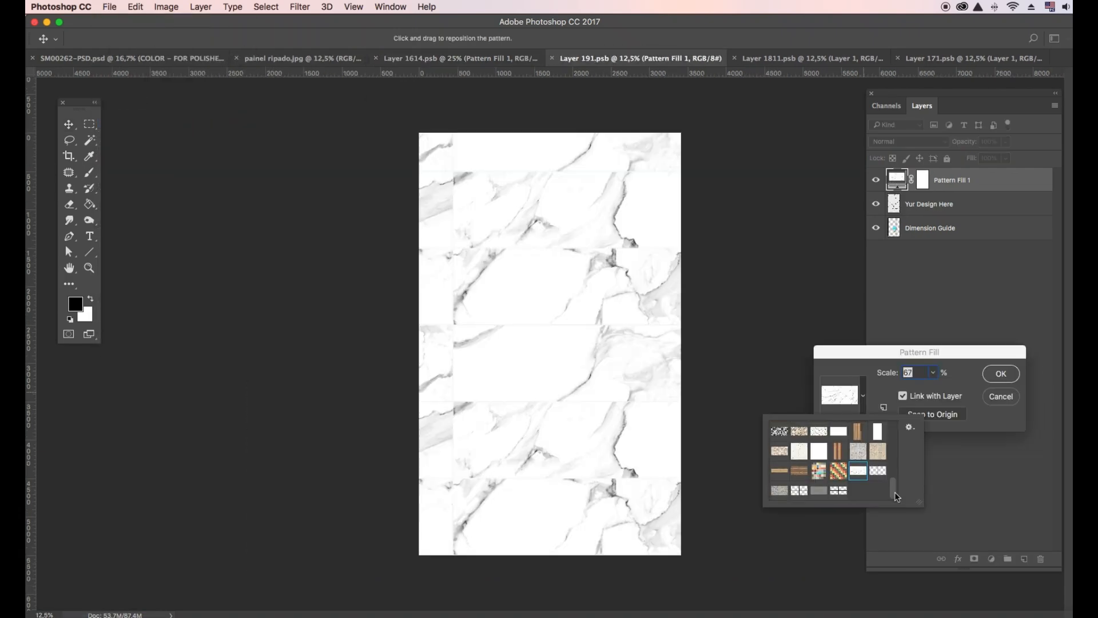
click(839, 489)
click(934, 374)
key(Return)
drag(558, 333, 575, 402)
drag(624, 448, 515, 451)
click(110, 7)
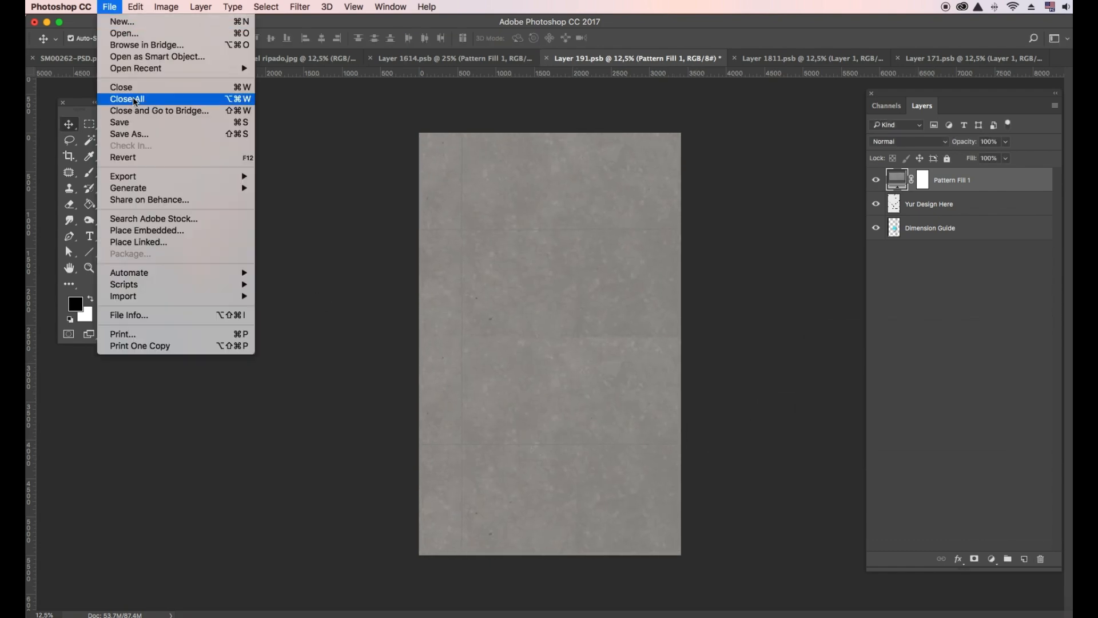
click(126, 98)
- In the render, give the left wall a satin finish, hide polished colours and floor reflection
click(131, 58)
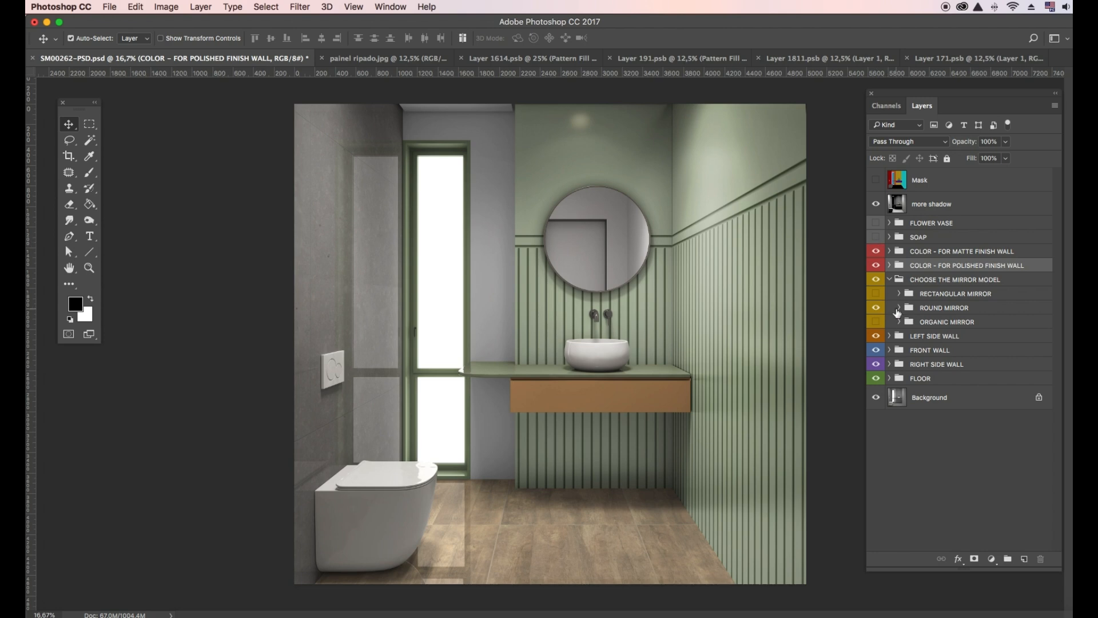
click(889, 335)
click(900, 350)
click(876, 417)
click(877, 393)
click(877, 267)
click(889, 336)
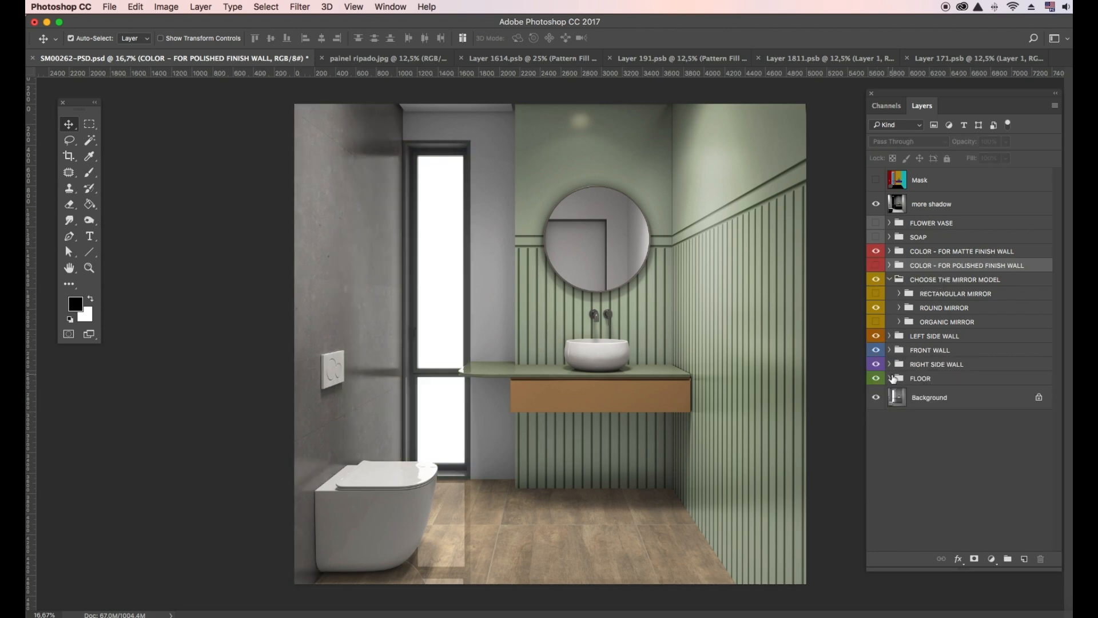
click(890, 379)
click(878, 393)
click(889, 378)
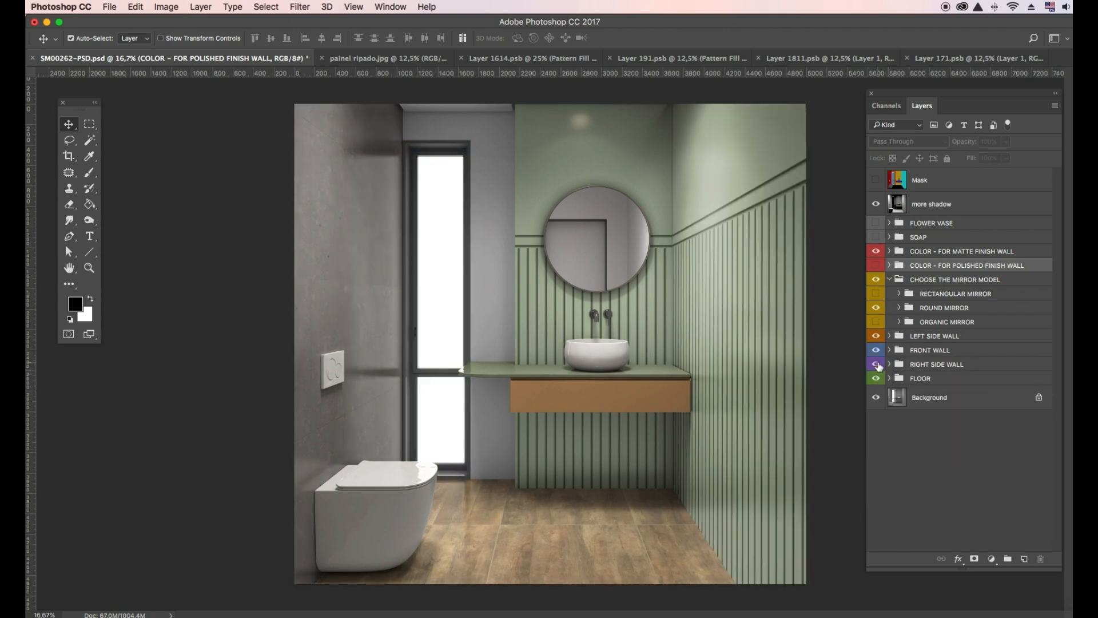
- Open the FRONT WALL design and add a Pattern Fill using the floral pattern
click(877, 350)
click(876, 350)
click(890, 350)
double_click(902, 456)
click(992, 558)
click(1008, 592)
click(863, 395)
click(839, 492)
- Apply the floral pattern at about 50% scale, shift it upward and save the front wall
click(779, 491)
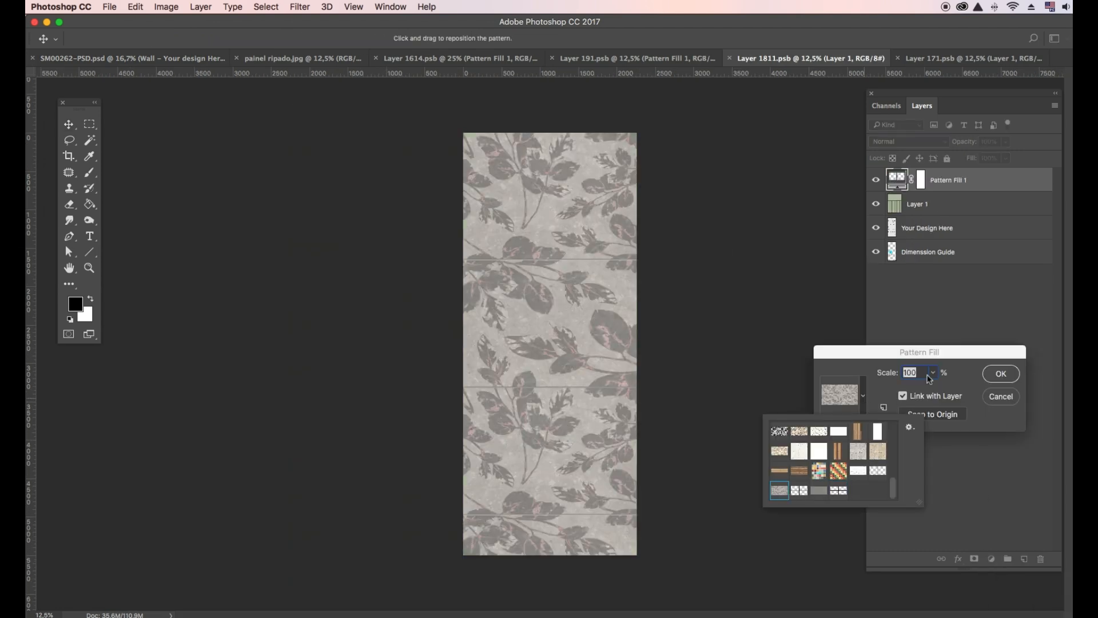
click(1001, 374)
double_click(898, 180)
click(933, 372)
drag(936, 390, 931, 389)
click(1001, 373)
drag(606, 406, 606, 332)
click(110, 8)
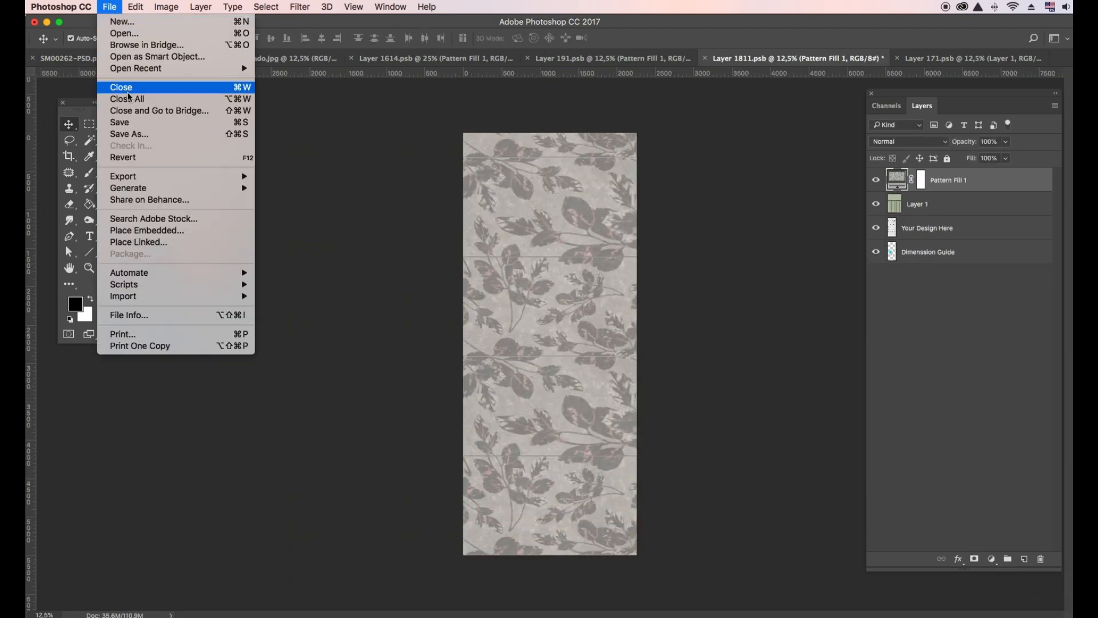
click(134, 125)
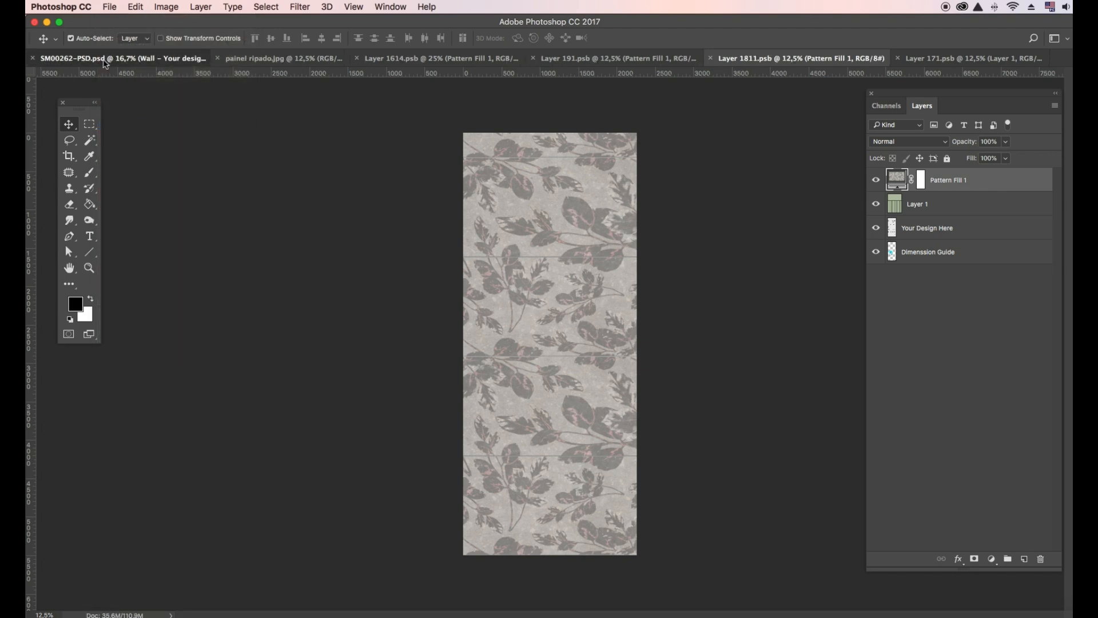
- Back in the render, open the RIGHT SIDE WALL design for editing
click(104, 59)
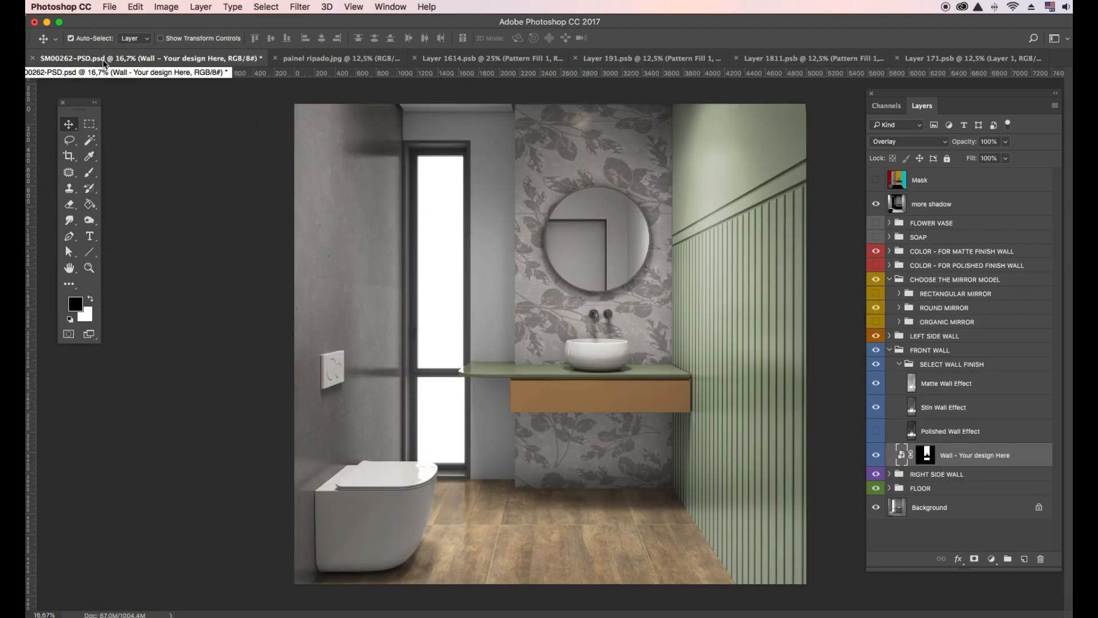
click(890, 350)
click(890, 365)
double_click(902, 469)
key(Return)
- Add a reduced-scale wood Pattern Fill to the right wall, shift it upward and save
click(991, 559)
click(1007, 593)
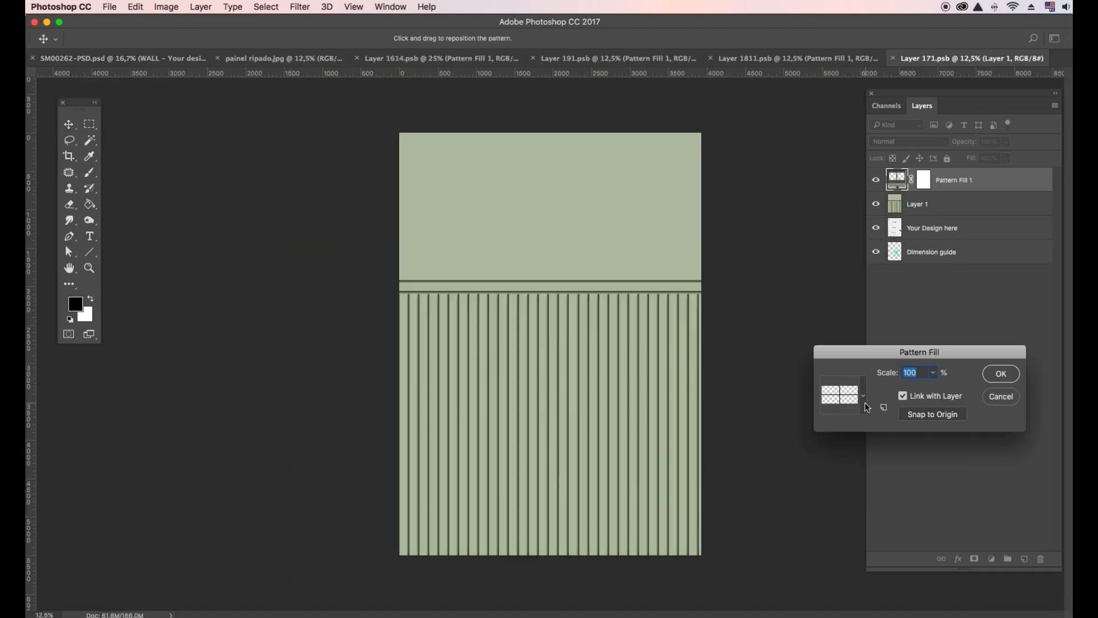
click(863, 396)
click(786, 445)
click(933, 373)
drag(932, 387, 929, 387)
click(1001, 374)
drag(614, 480, 613, 417)
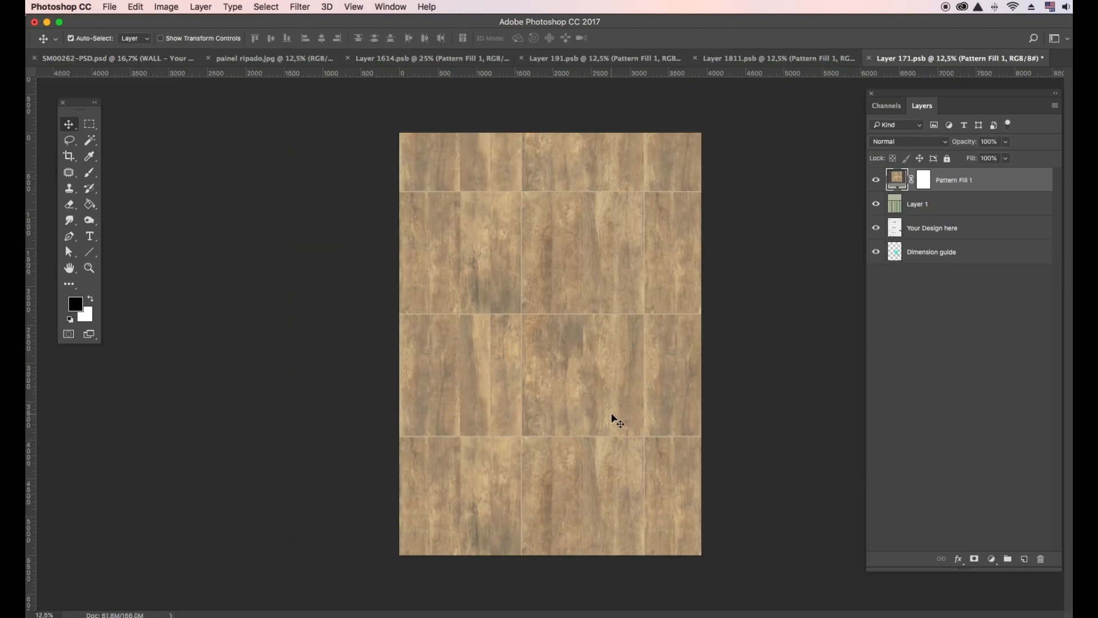
click(110, 8)
click(134, 125)
- Return to the render and hide the right side wall's finish effect
click(107, 60)
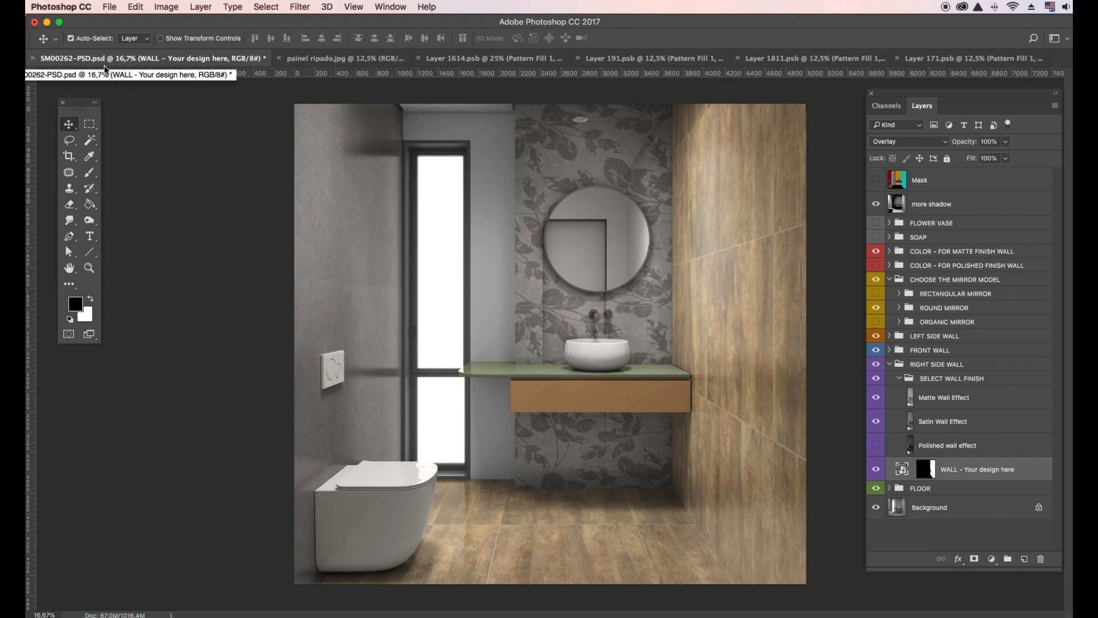
click(890, 364)
click(889, 365)
click(876, 398)
- Switch to the polished-finish colours with Color Fill 5 hidden and Color Fills 8 and 9 shown
click(889, 365)
click(876, 251)
click(876, 265)
click(889, 265)
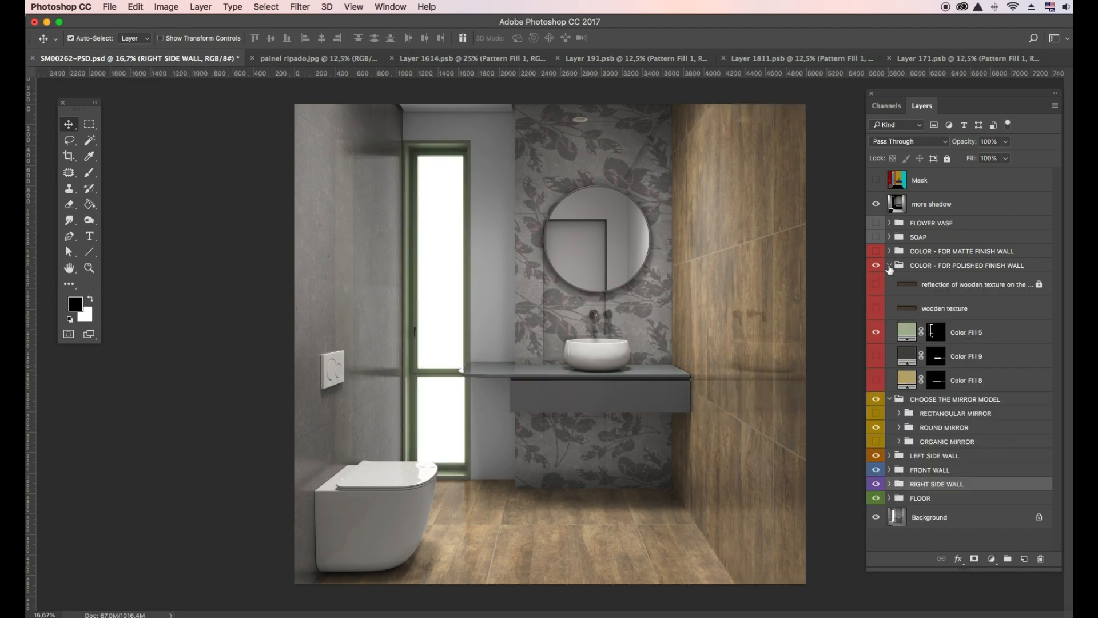
click(876, 332)
click(877, 356)
click(876, 380)
- Set Color Fill 9 to a deep burgundy for the cabinet
double_click(907, 355)
click(211, 326)
click(118, 312)
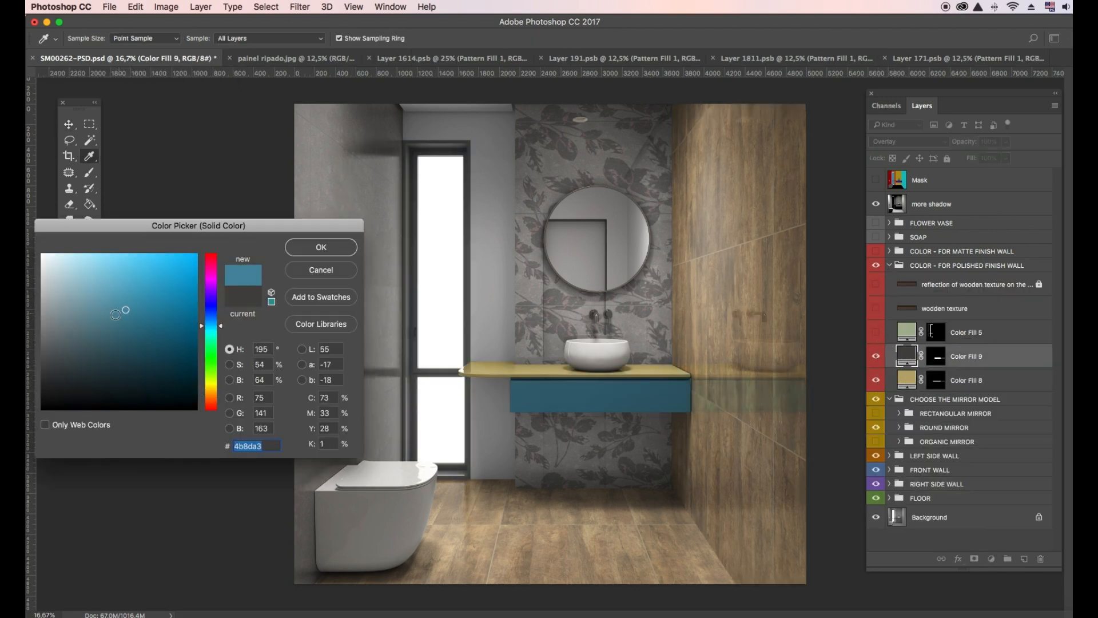
click(118, 320)
click(211, 260)
click(321, 247)
- Set Color Fill 8 to dusty pink #af878d for the countertop
double_click(907, 379)
click(211, 260)
click(78, 302)
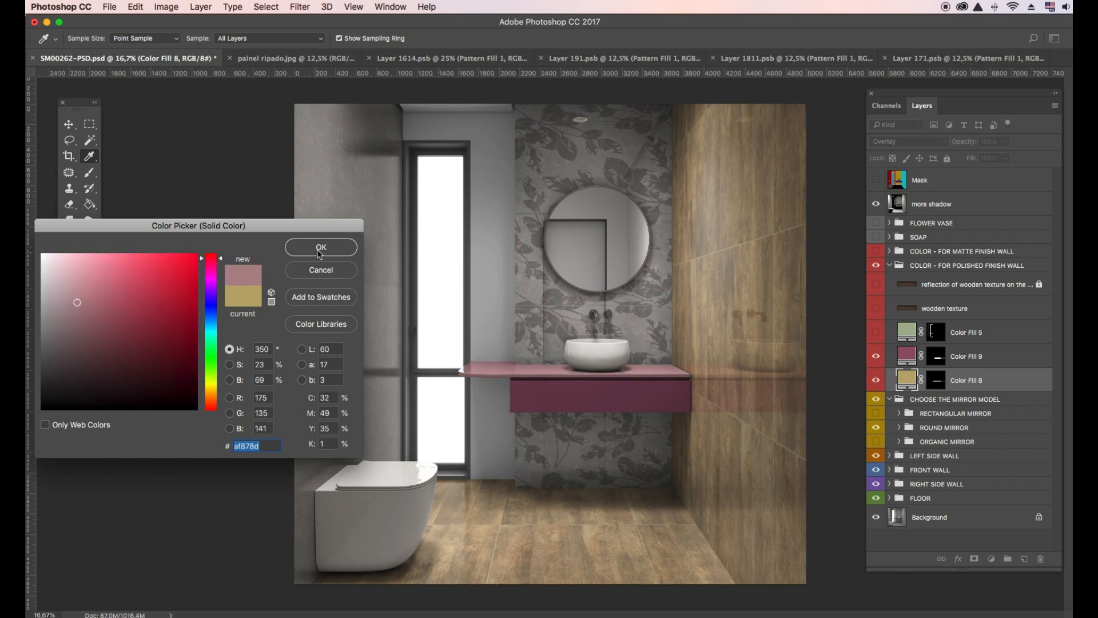
click(321, 247)
click(891, 269)
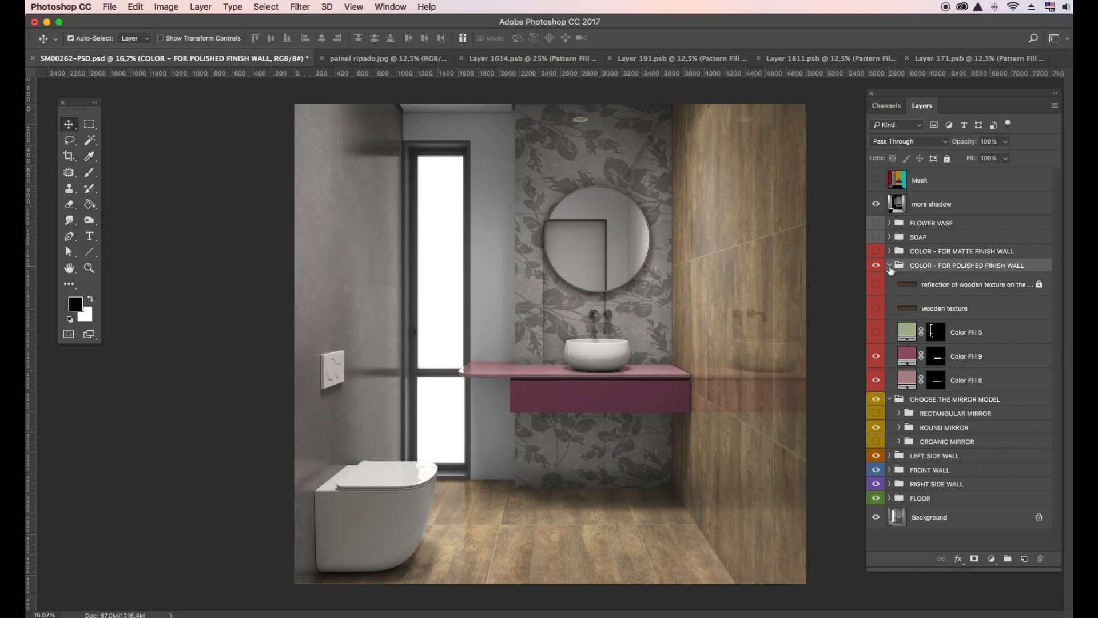
- Hide ROUND MIRROR and show ORGANIC MIRROR in the mirror model group
click(890, 266)
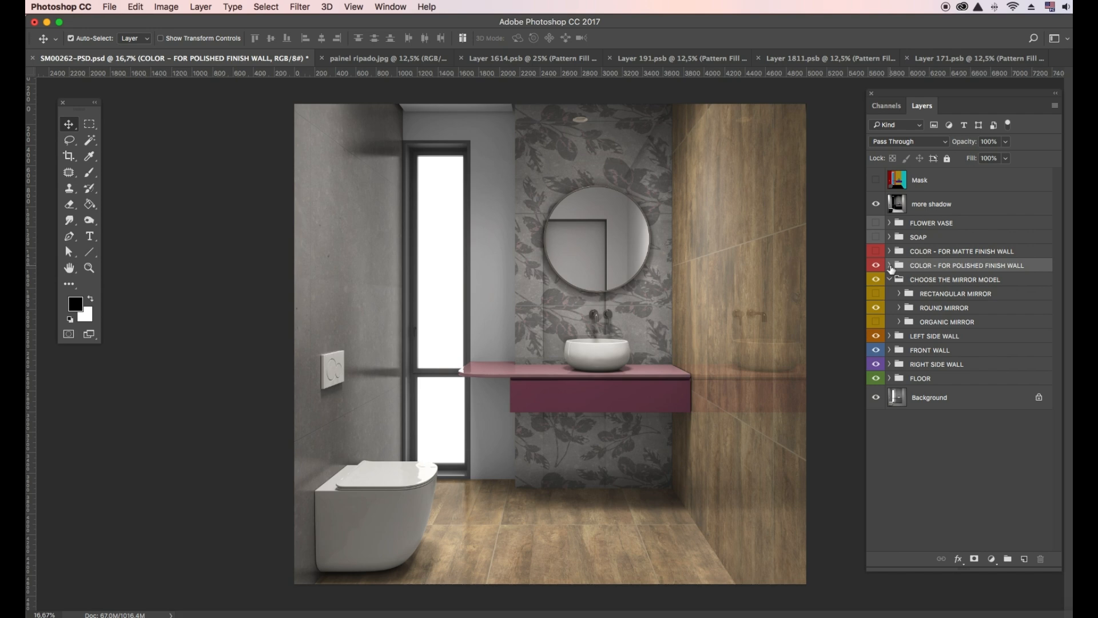
click(875, 307)
click(876, 322)
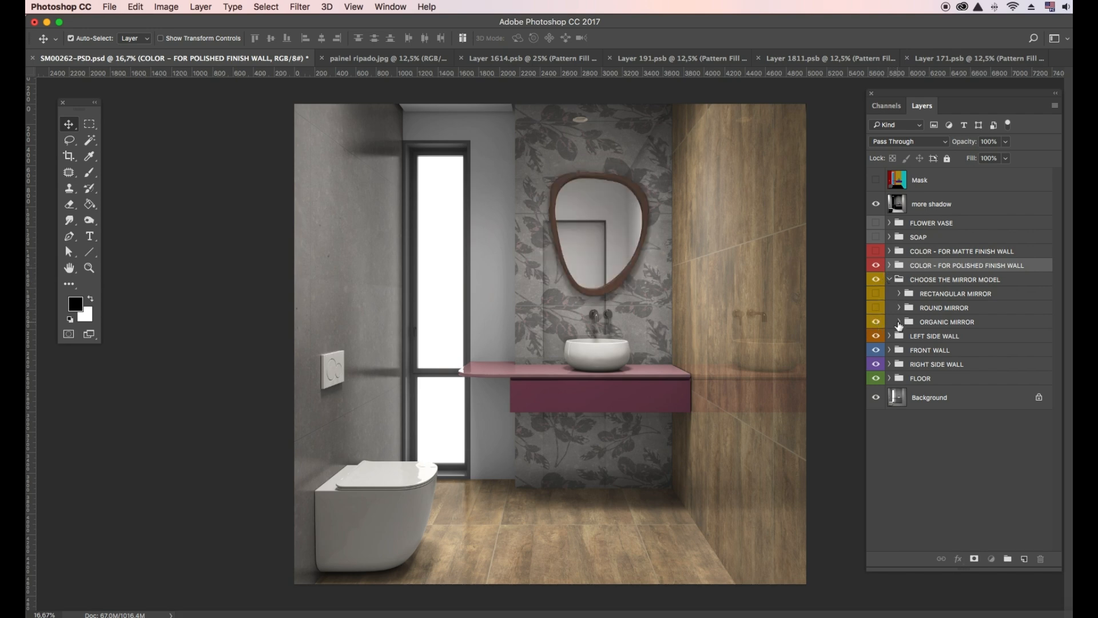
click(898, 322)
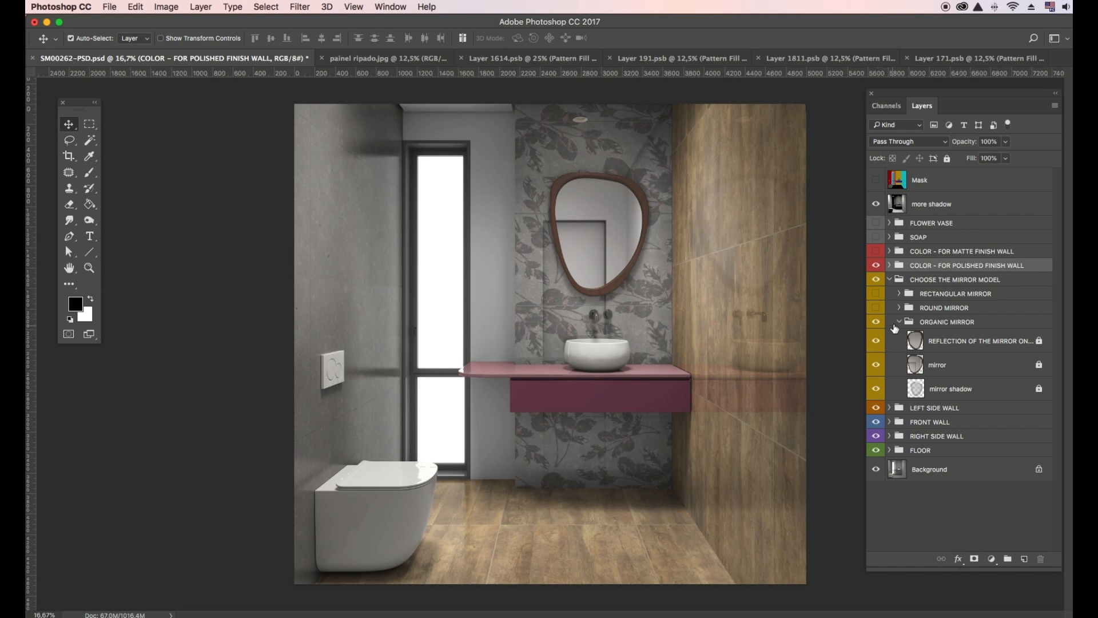
click(896, 328)
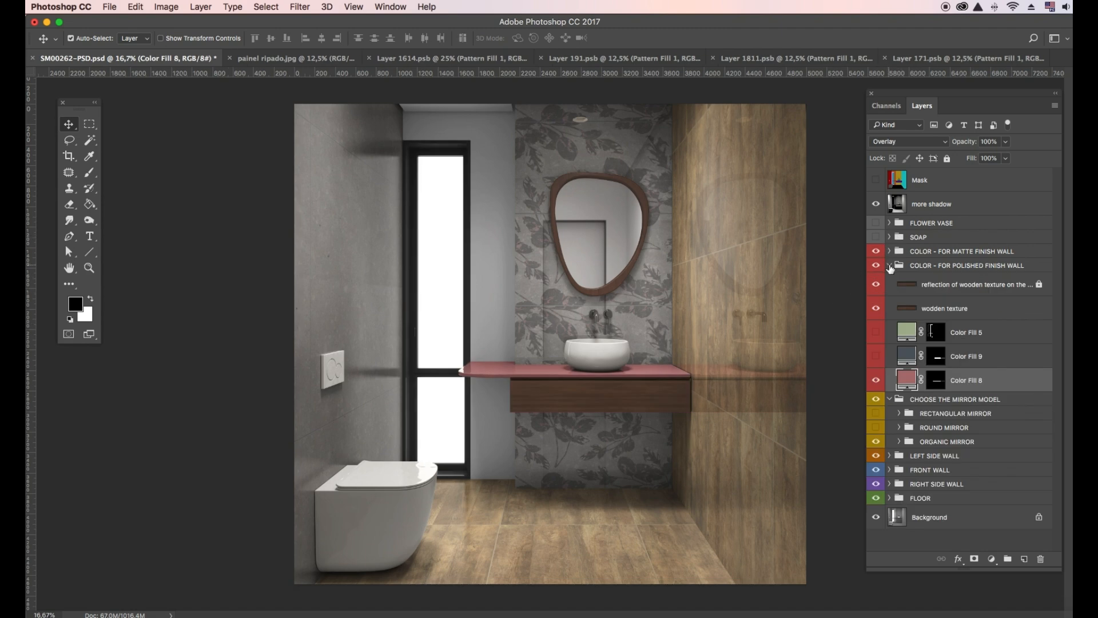
- Hide Color Fill 9 to restore the wood vanity, then show the FLOWER VASE and SOAP groups
click(891, 269)
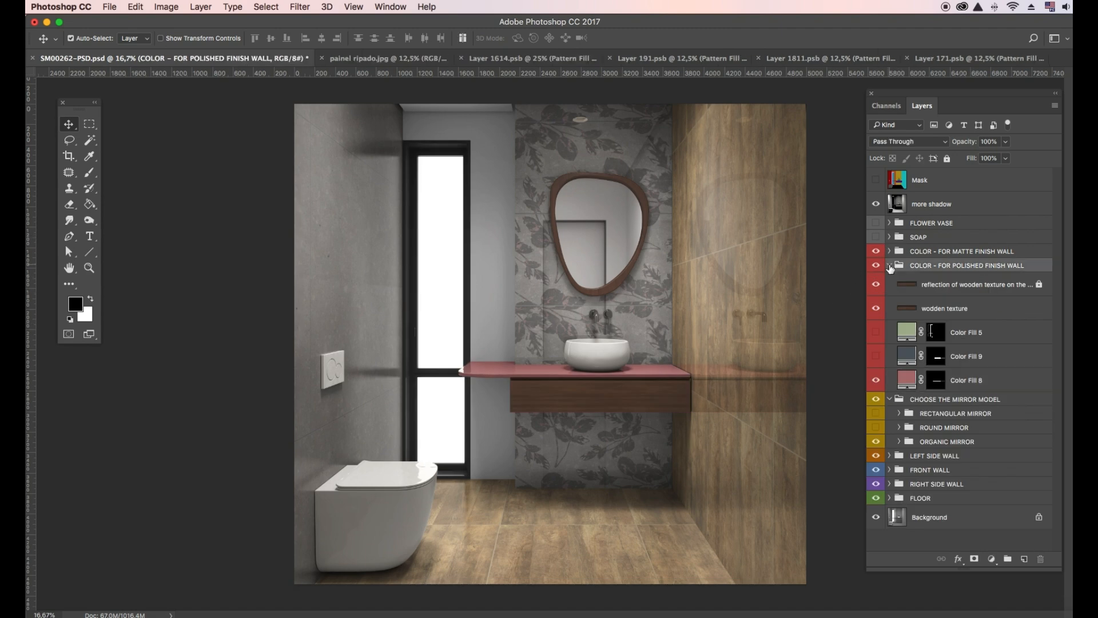
click(890, 267)
click(877, 223)
click(890, 222)
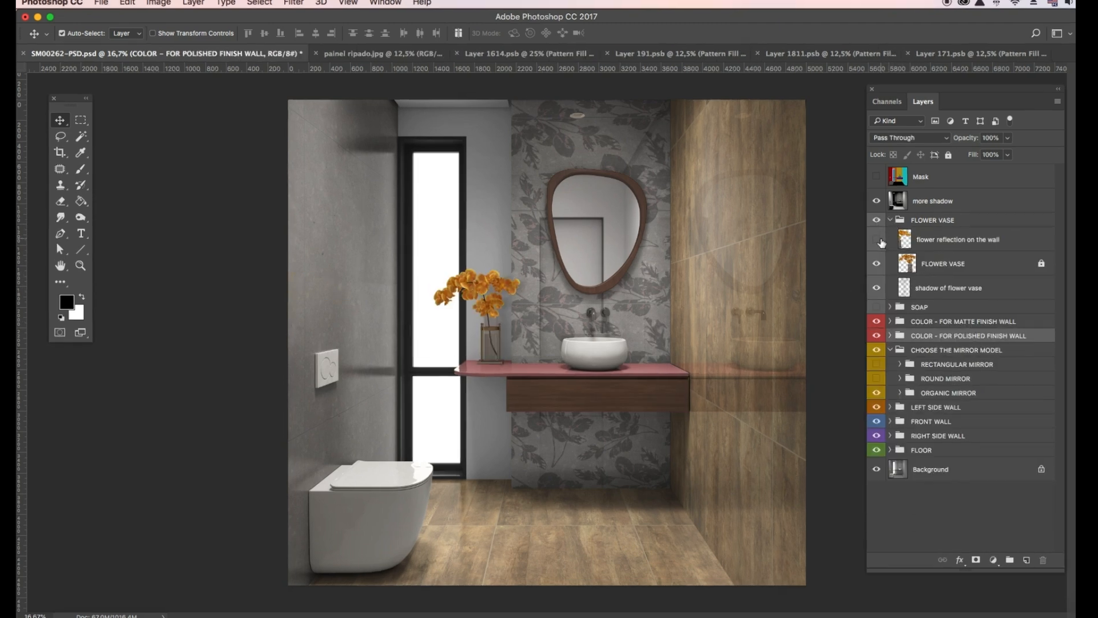
click(890, 219)
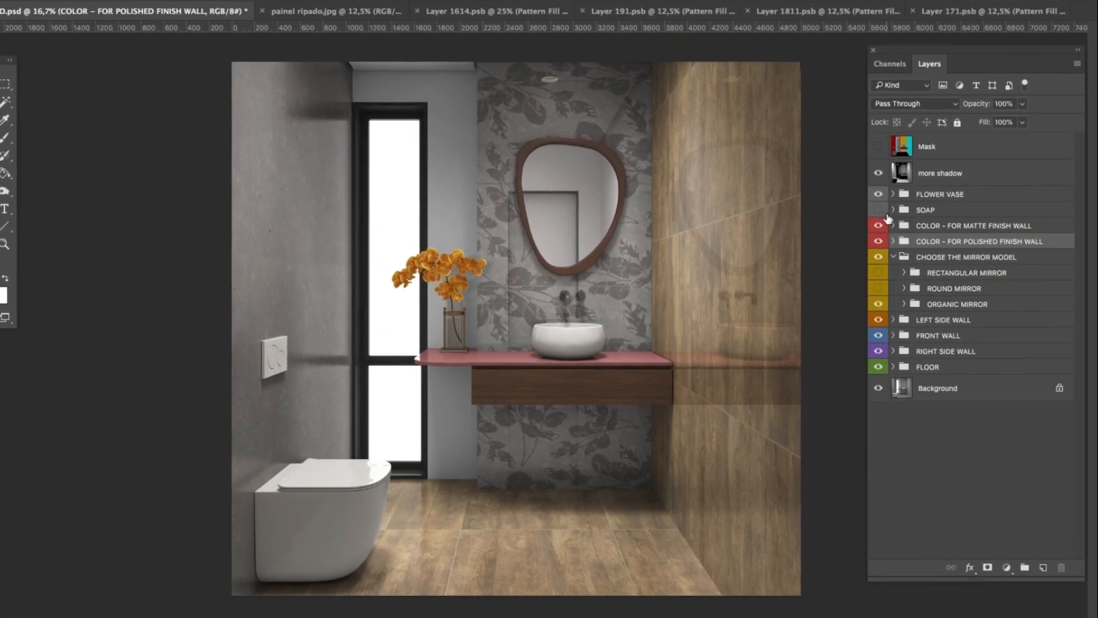
click(879, 210)
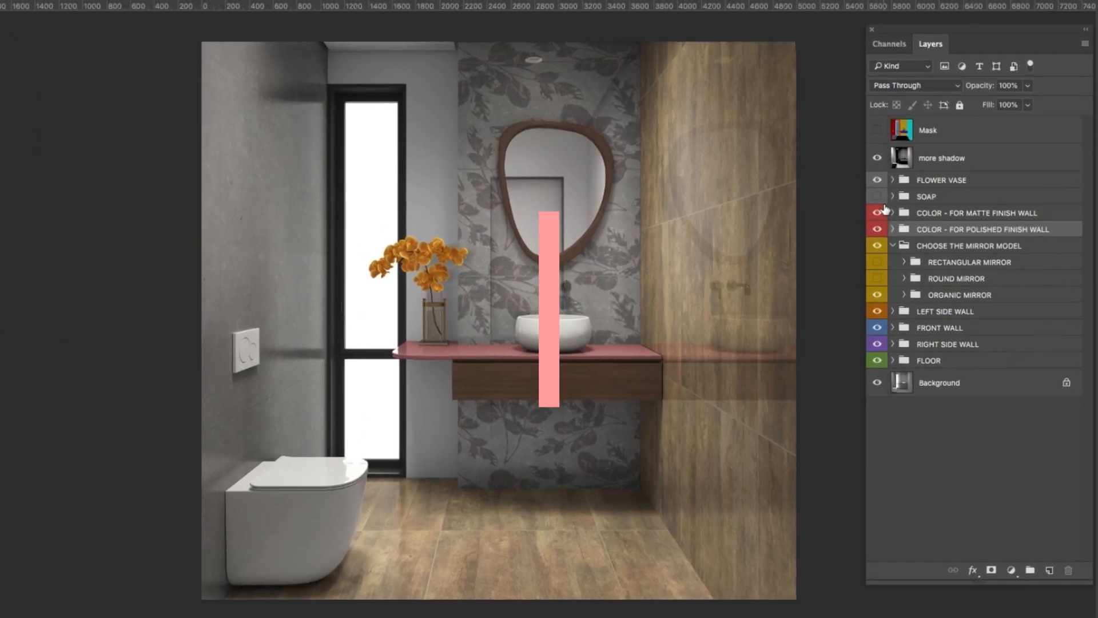